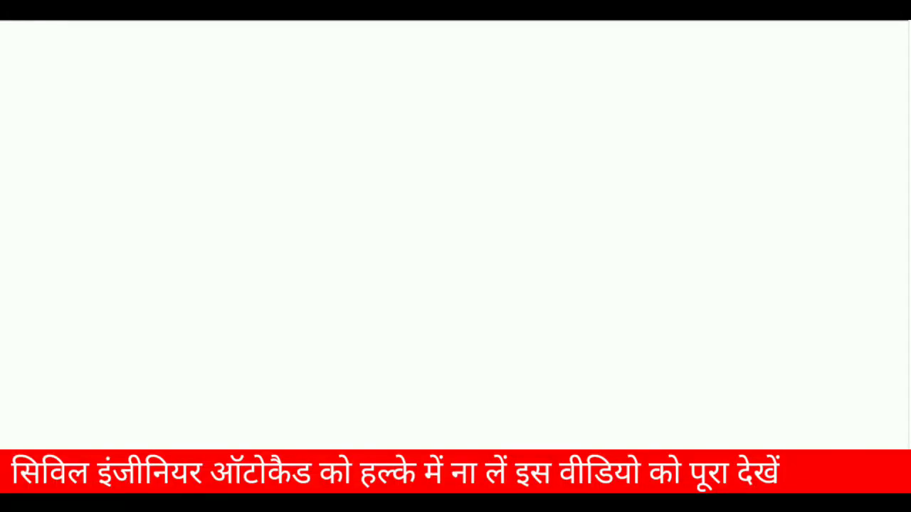
# Draw the square room outline and offset it inward by a picked wall thickness to form an inner square.
pyautogui.click(259, 135)
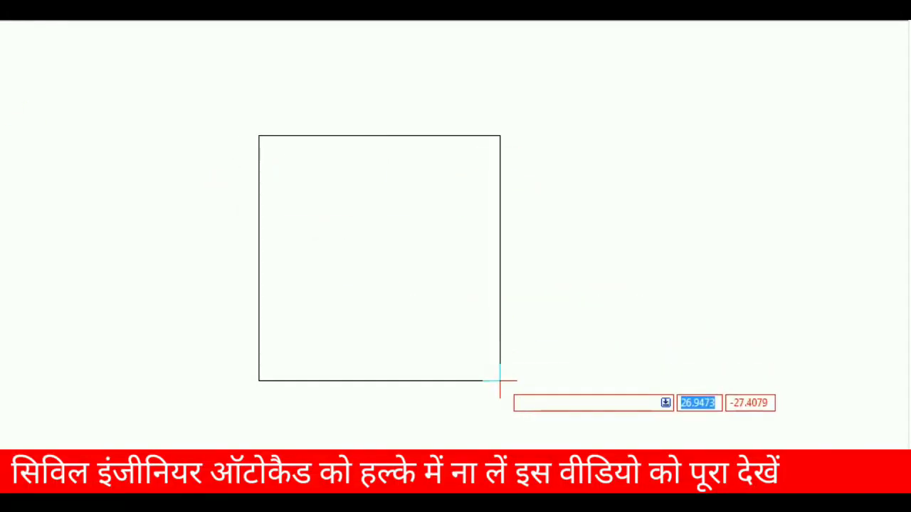
pyautogui.click(509, 390)
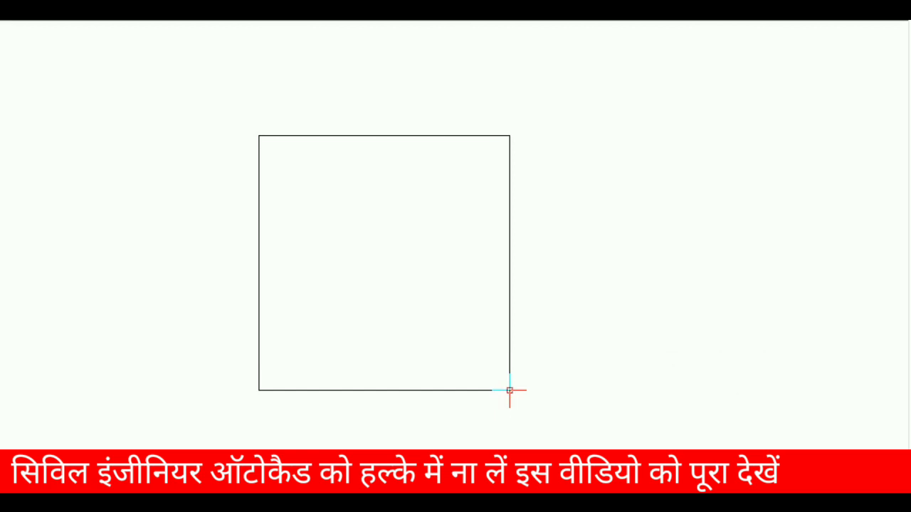
pyautogui.click(508, 346)
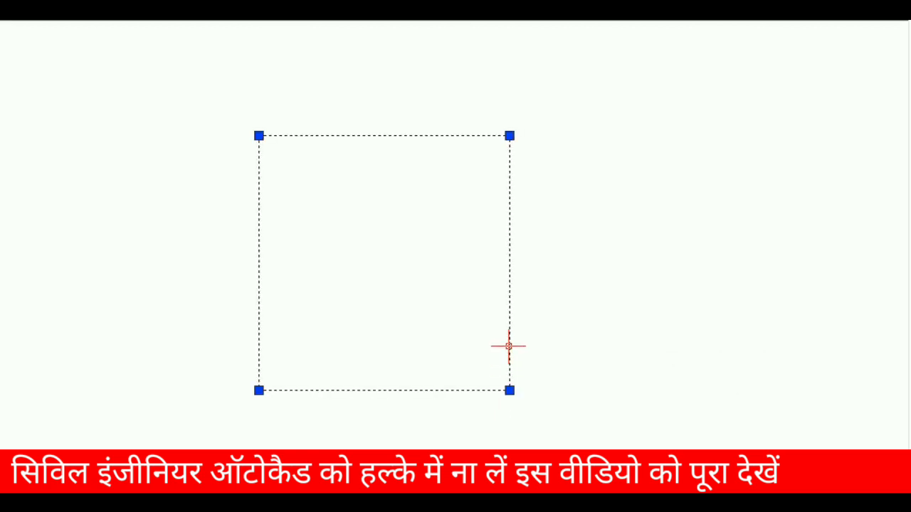
pyautogui.write('o')
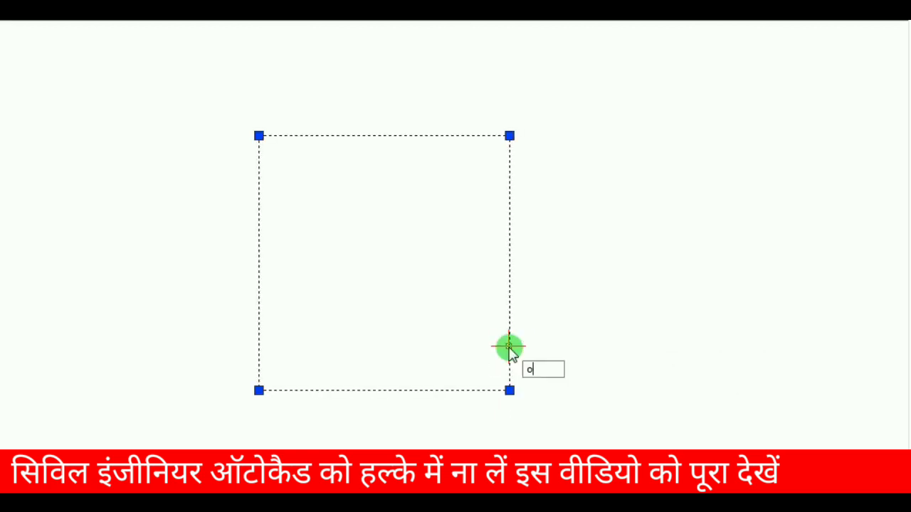
pyautogui.press('Return')
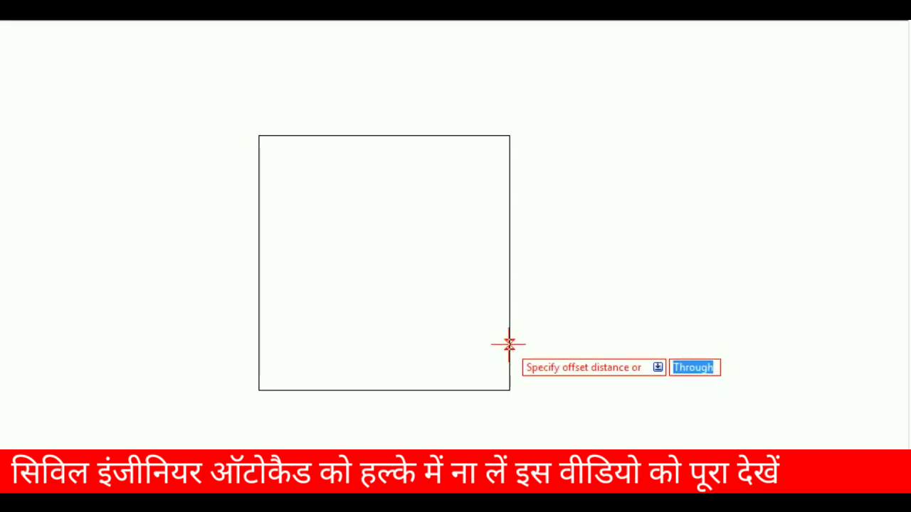
pyautogui.click(509, 345)
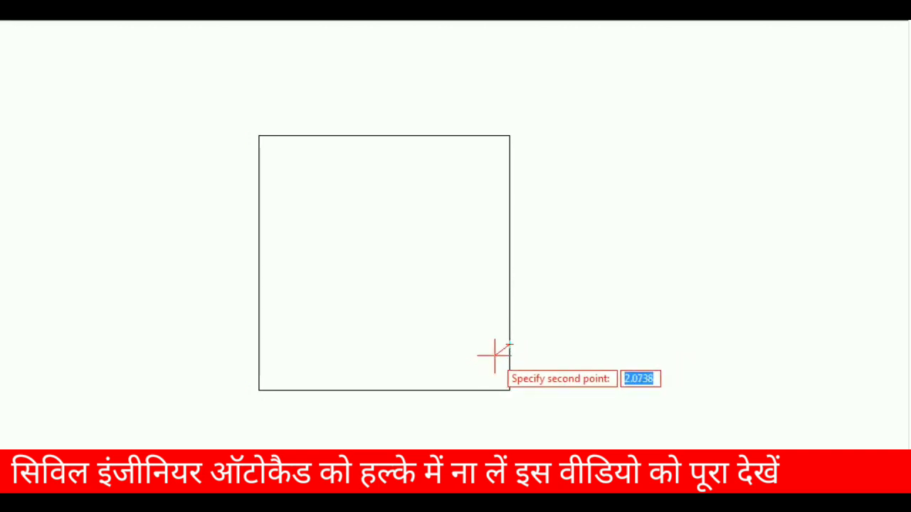
pyautogui.click(494, 354)
pyautogui.click(509, 354)
pyautogui.click(492, 354)
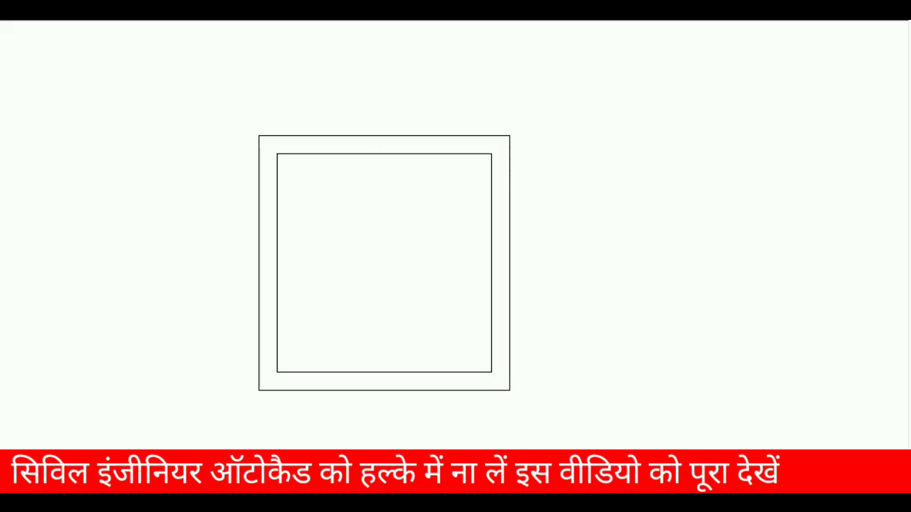
# Draw a small door rectangle across the middle of the bottom wall.
pyautogui.write('rec')
pyautogui.press('Return')
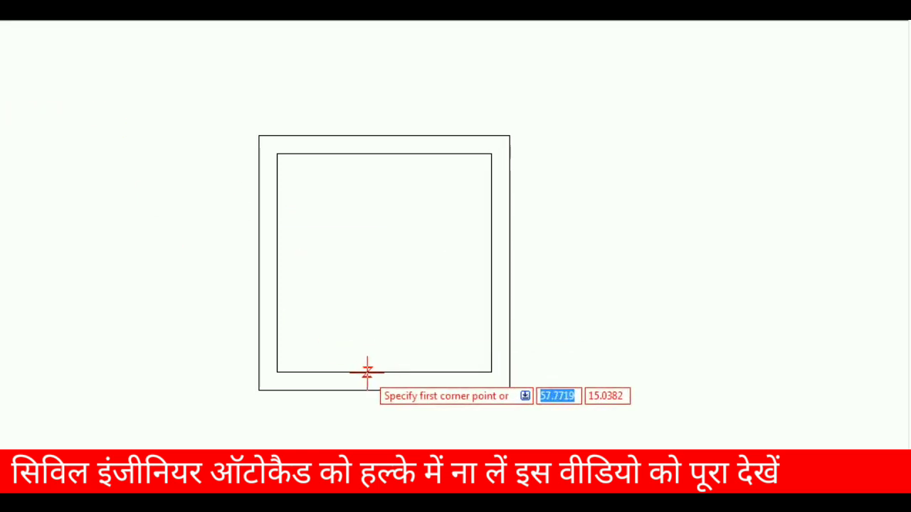
pyautogui.click(369, 372)
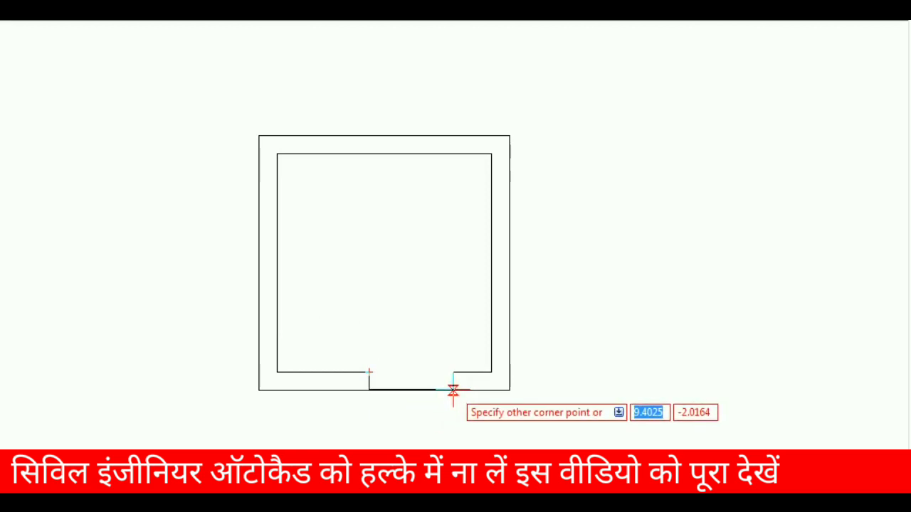
pyautogui.click(454, 390)
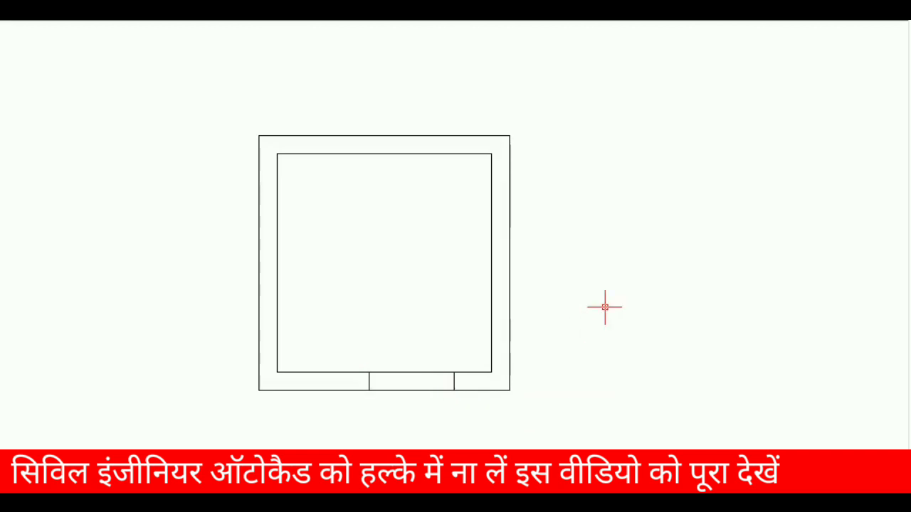
# Trim away the wall lines inside the door rectangle to open the doorway.
pyautogui.write('tr')
pyautogui.press('Return')
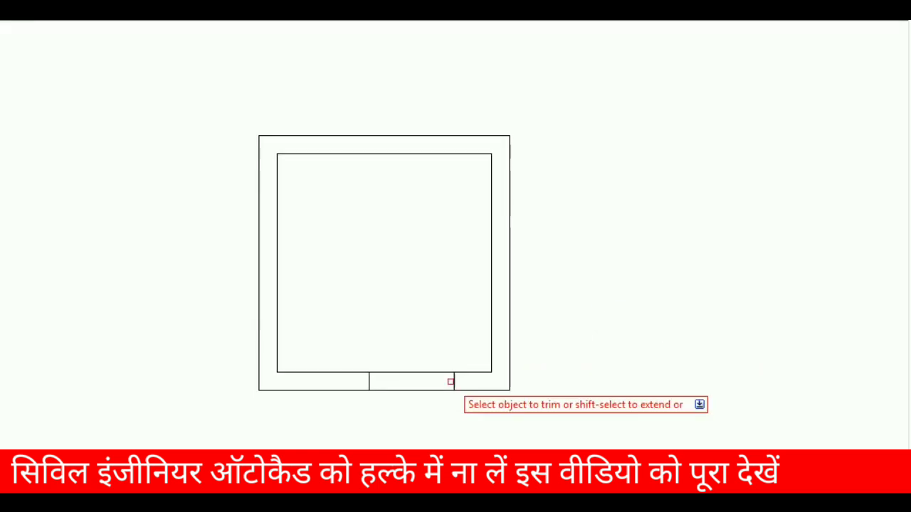
pyautogui.click(420, 370)
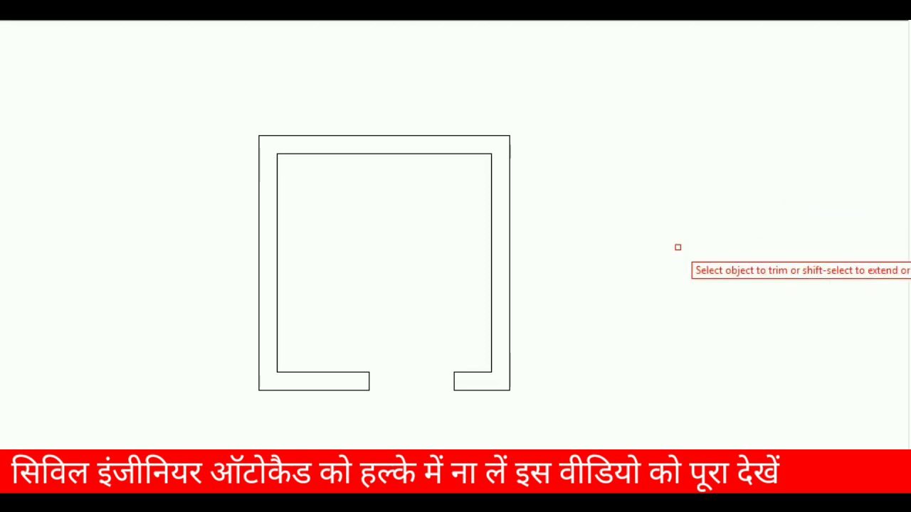
pyautogui.press('Escape')
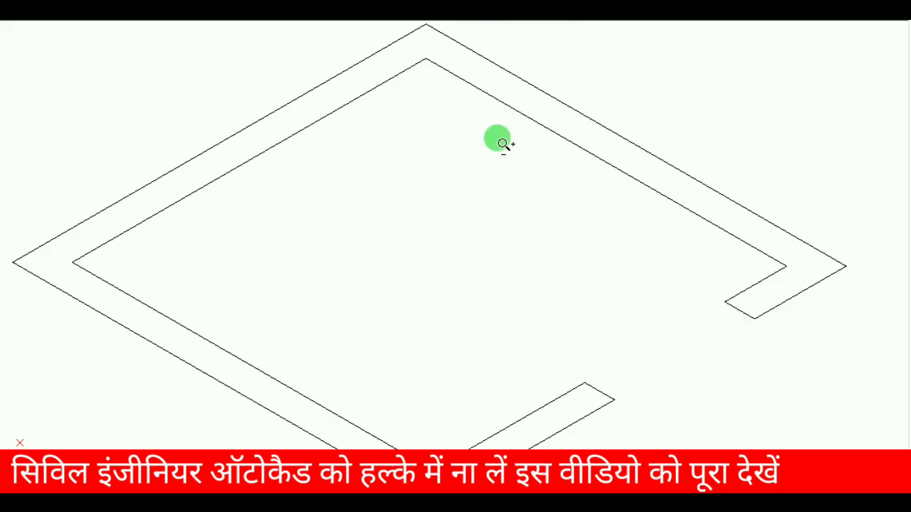
# Zoom out and pan so the whole walled room fits in the isometric view.
pyautogui.moveTo(498, 138); pyautogui.dragTo(565, 232)
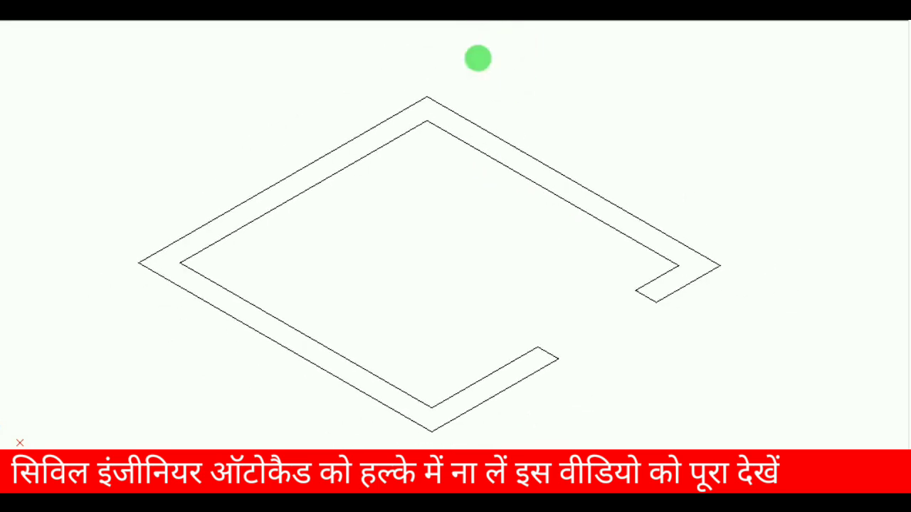
pyautogui.moveTo(474, 122); pyautogui.dragTo(481, 171)
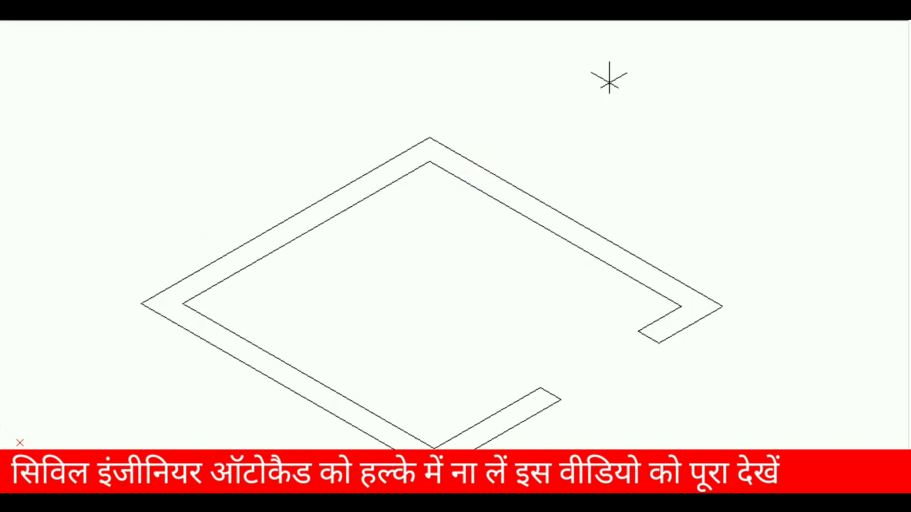
# Press-pull the wall region upward to a height of 13.4284.
pyautogui.click(696, 299)
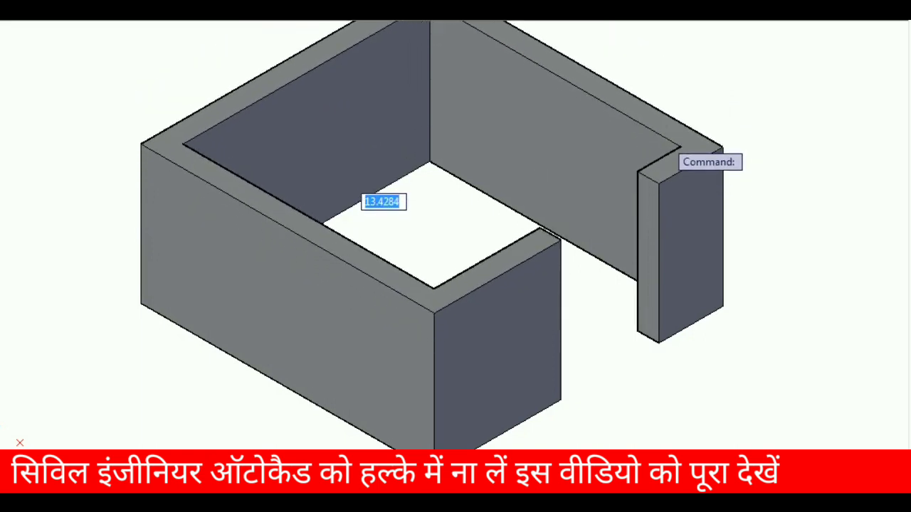
pyautogui.press('Return')
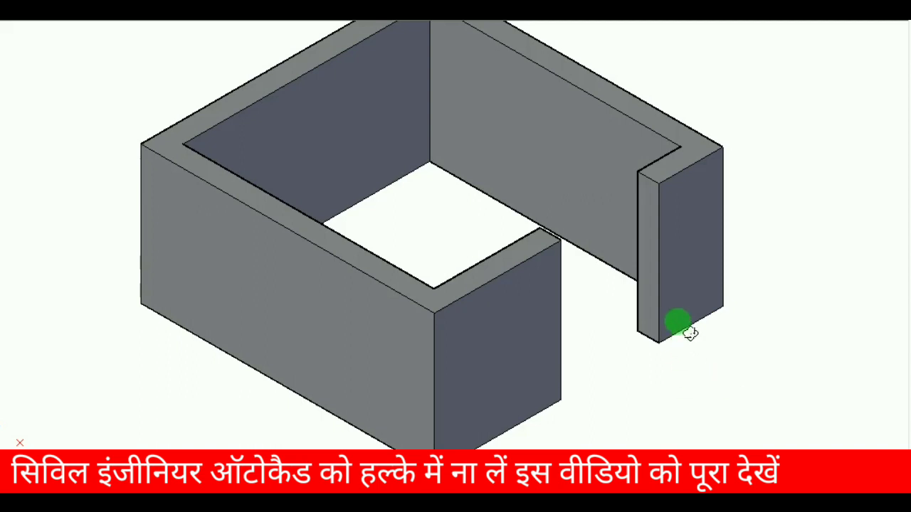
pyautogui.moveTo(677, 321)
pyautogui.keyDown('shift'); pyautogui.mouseDown(button='middle')
pyautogui.moveTo(669, 327)
pyautogui.moveTo(614, 286)
pyautogui.moveTo(586, 289)
pyautogui.moveTo(565, 358)
pyautogui.moveTo(637, 345)
pyautogui.moveTo(674, 321)
pyautogui.mouseUp(button='middle'); pyautogui.keyUp('shift')
pyautogui.moveTo(423, 293)
pyautogui.keyDown('shift'); pyautogui.mouseDown(button='middle')
pyautogui.moveTo(543, 315)
pyautogui.moveTo(630, 204)
pyautogui.mouseUp(button='middle'); pyautogui.keyUp('shift')
pyautogui.moveTo(512, 197)
pyautogui.keyDown('shift'); pyautogui.mouseDown(button='middle')
pyautogui.moveTo(533, 309)
pyautogui.moveTo(524, 376)
pyautogui.moveTo(330, 331)
pyautogui.moveTo(199, 275)
pyautogui.moveTo(175, 248)
pyautogui.mouseUp(button='middle'); pyautogui.keyUp('shift')
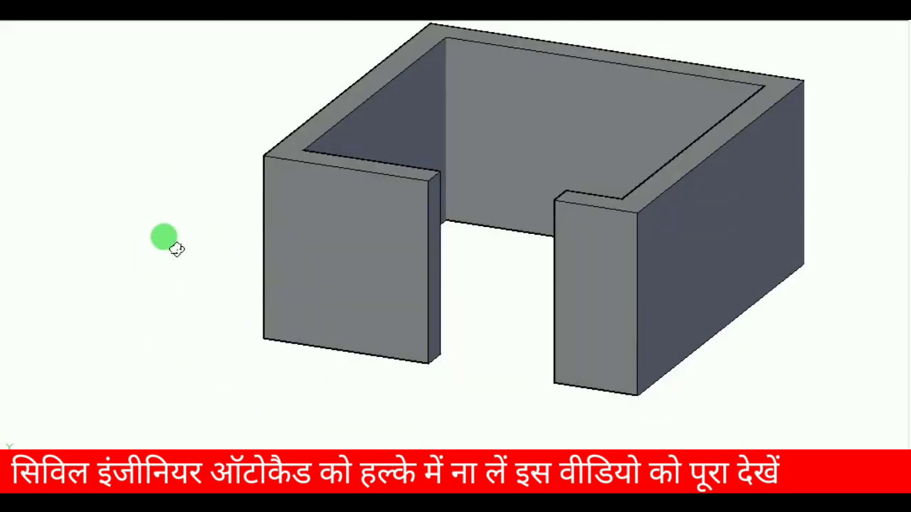
pyautogui.moveTo(541, 192)
pyautogui.keyDown('shift'); pyautogui.mouseDown(button='middle')
pyautogui.moveTo(501, 289)
pyautogui.moveTo(439, 292)
pyautogui.moveTo(466, 300)
pyautogui.moveTo(516, 118)
pyautogui.mouseUp(button='middle'); pyautogui.keyUp('shift')
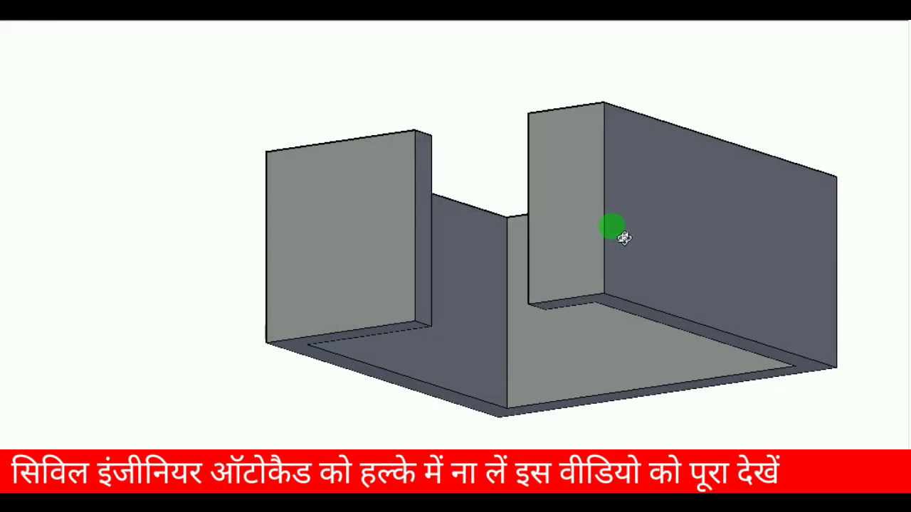
pyautogui.moveTo(620, 235)
pyautogui.keyDown('shift'); pyautogui.mouseDown(button='middle')
pyautogui.moveTo(601, 178)
pyautogui.moveTo(552, 151)
pyautogui.moveTo(511, 199)
pyautogui.moveTo(624, 263)
pyautogui.moveTo(781, 261)
pyautogui.moveTo(565, 223)
pyautogui.moveTo(550, 294)
pyautogui.moveTo(563, 315)
pyautogui.moveTo(585, 320)
pyautogui.moveTo(569, 322)
pyautogui.mouseUp(button='middle'); pyautogui.keyUp('shift')
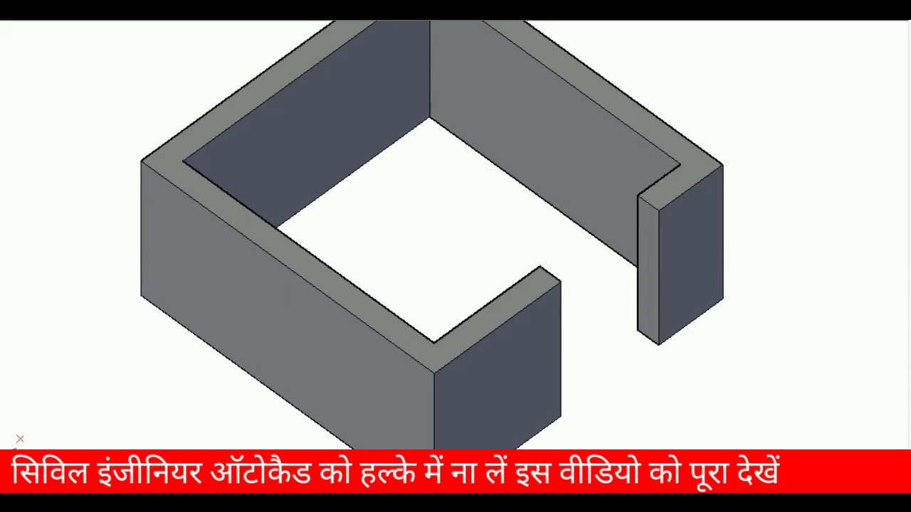
pyautogui.keyDown('ctrl'); pyautogui.keyDown('shift'); pyautogui.moveTo(671, 264); pyautogui.dragTo(671, 264, button='middle'); pyautogui.keyUp('shift'); pyautogui.keyUp('ctrl')
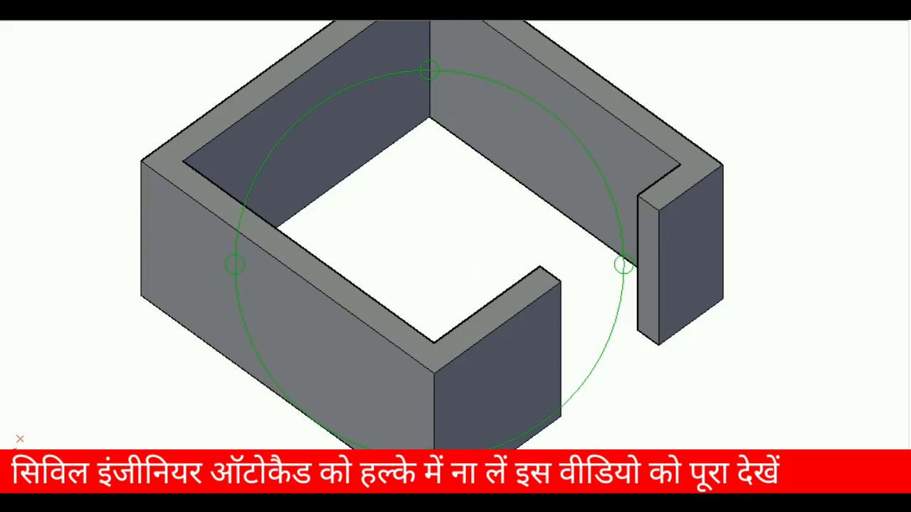
# Exit free orbit and orbit the 3D walls to a steep new viewpoint.
pyautogui.press('Escape')
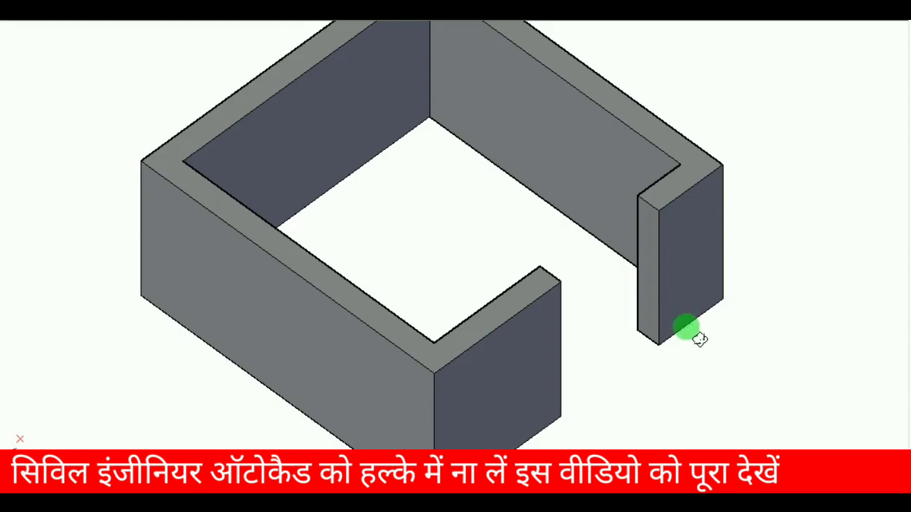
pyautogui.moveTo(673, 297)
pyautogui.keyDown('shift'); pyautogui.mouseDown(button='middle')
pyautogui.moveTo(462, 365)
pyautogui.moveTo(600, 213)
pyautogui.moveTo(571, 173)
pyautogui.moveTo(441, 186)
pyautogui.moveTo(690, 193)
pyautogui.moveTo(677, 313)
pyautogui.moveTo(787, 284)
pyautogui.mouseUp(button='middle'); pyautogui.keyUp('shift')
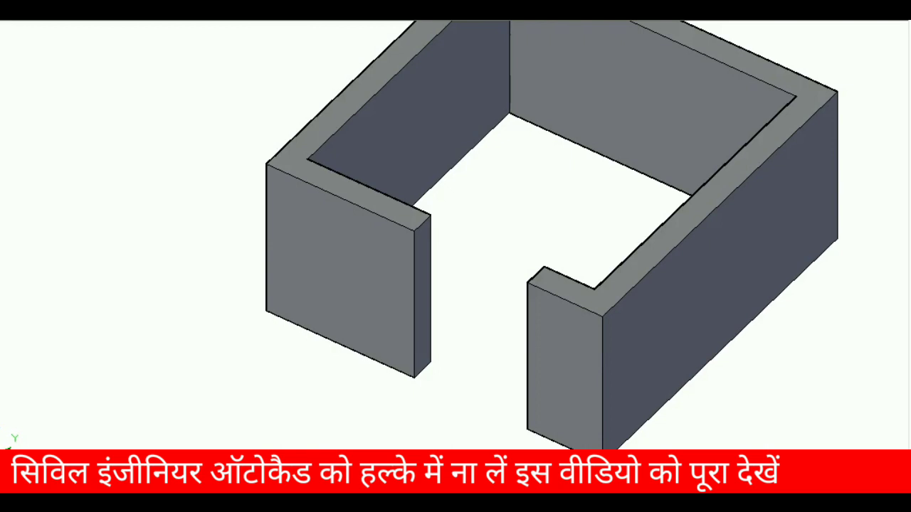
pyautogui.keyDown('shift'); pyautogui.moveTo(671, 341); pyautogui.dragTo(344, 369, button='middle'); pyautogui.keyUp('shift')
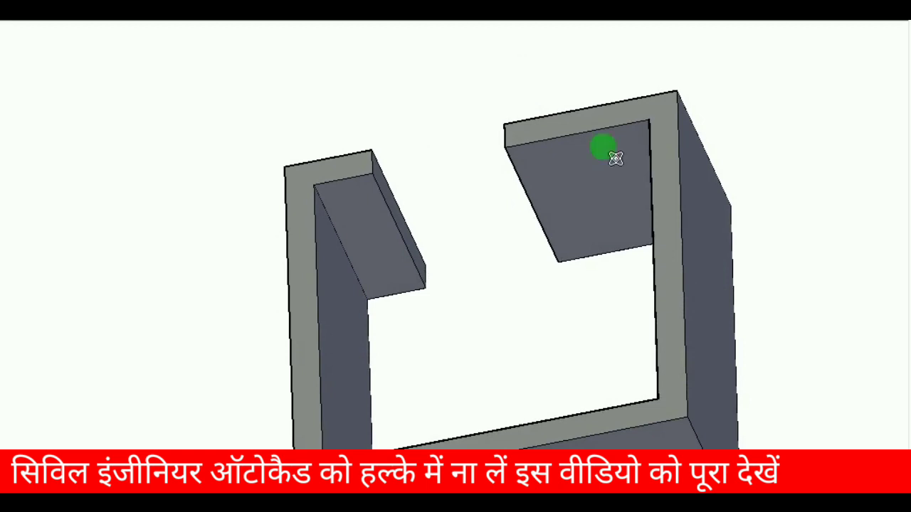
# Draw small square column boxes at the top-left and top-right wall corners.
pyautogui.click(645, 140)
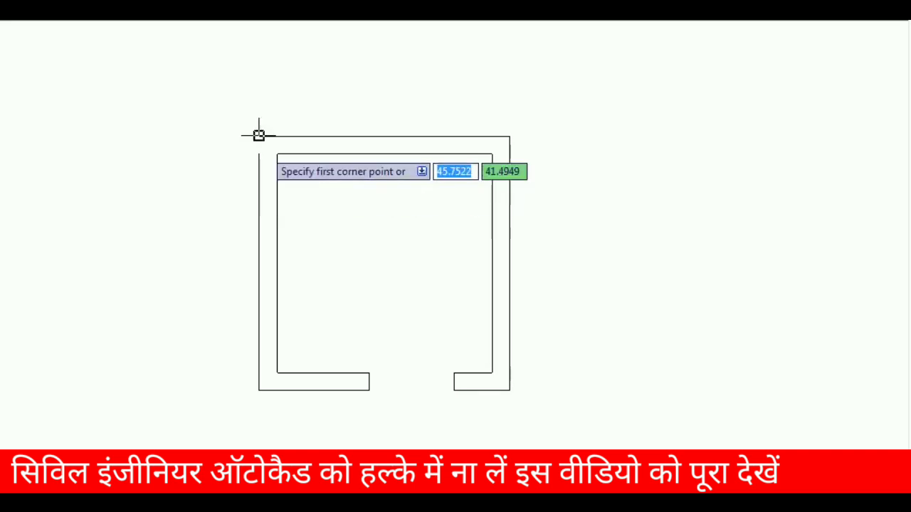
pyautogui.click(259, 136)
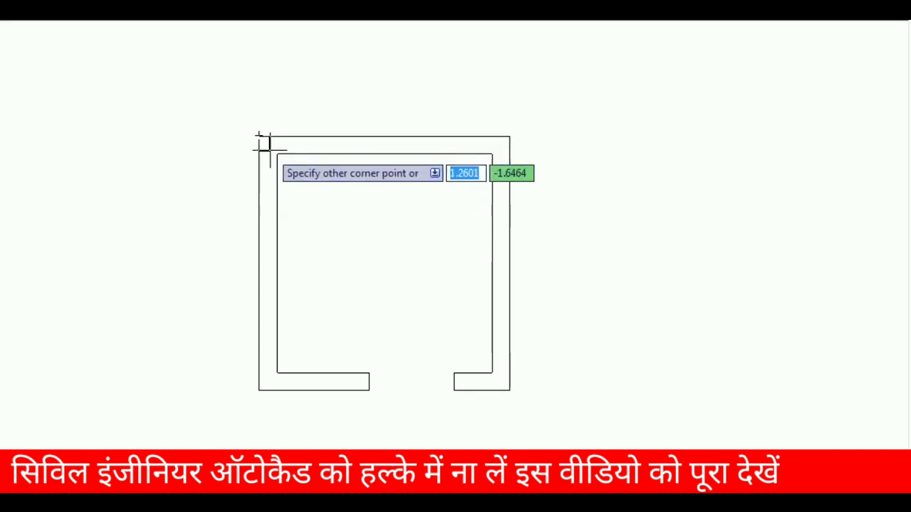
pyautogui.click(276, 154)
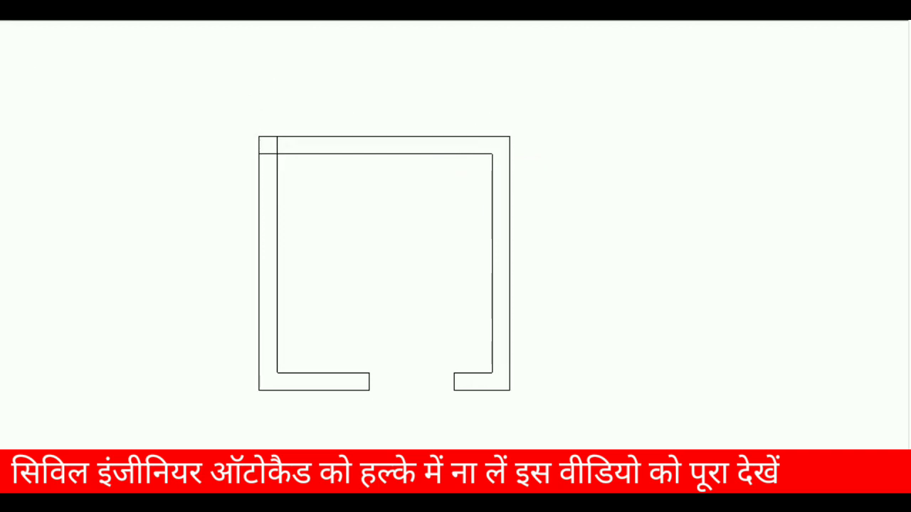
pyautogui.press('Return')
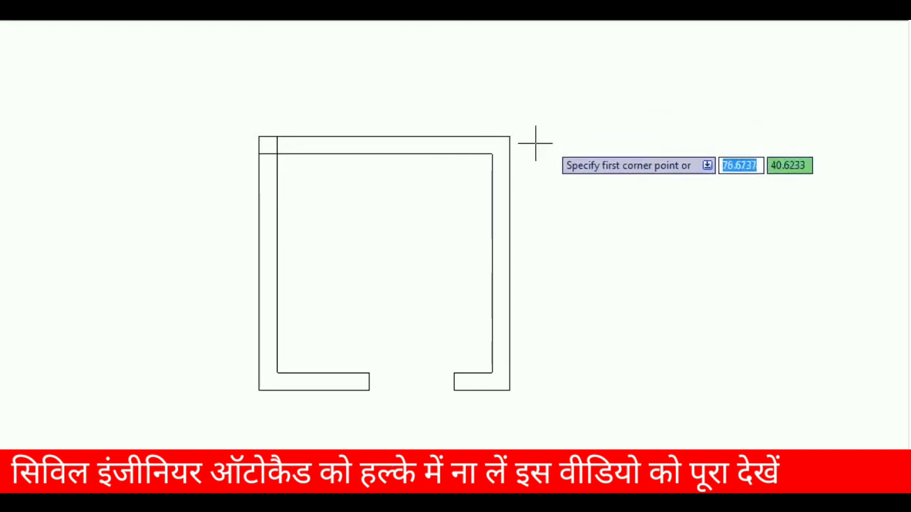
pyautogui.click(509, 136)
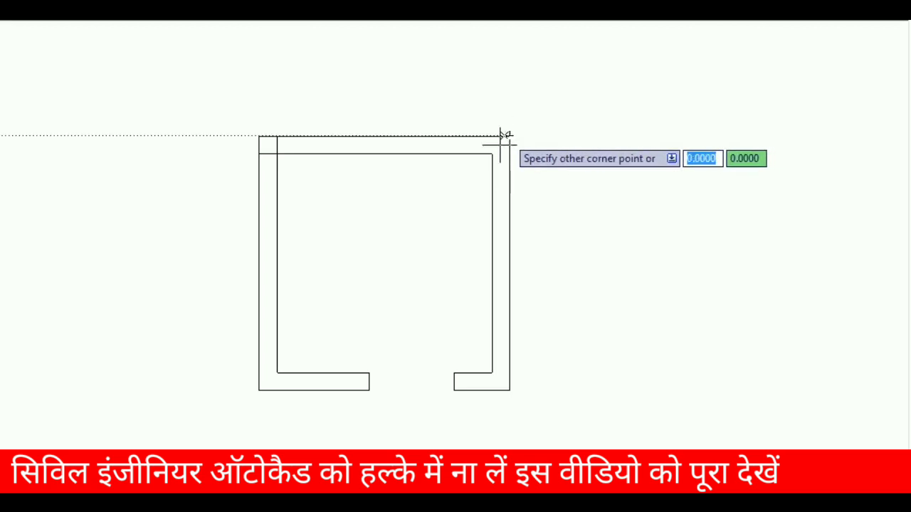
pyautogui.click(491, 154)
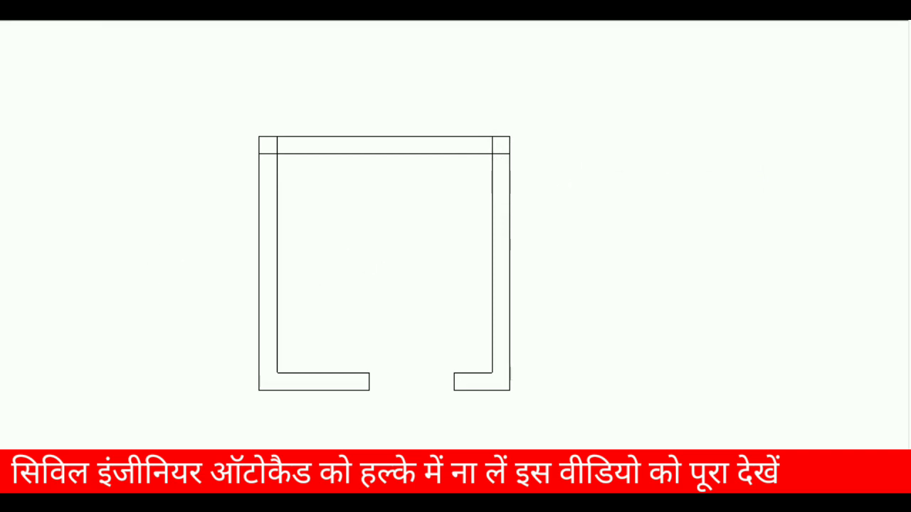
# Draw small square column boxes at the bottom-left and bottom-right wall corners.
pyautogui.press('space')
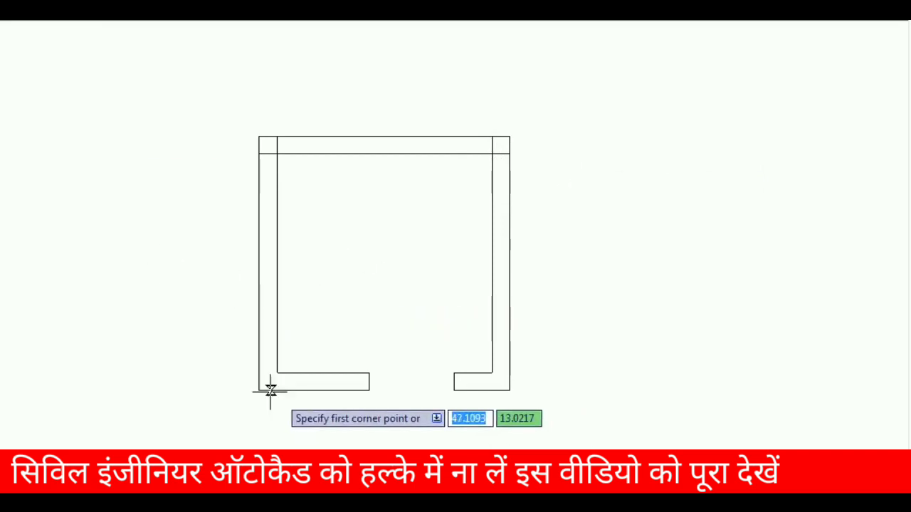
pyautogui.click(259, 389)
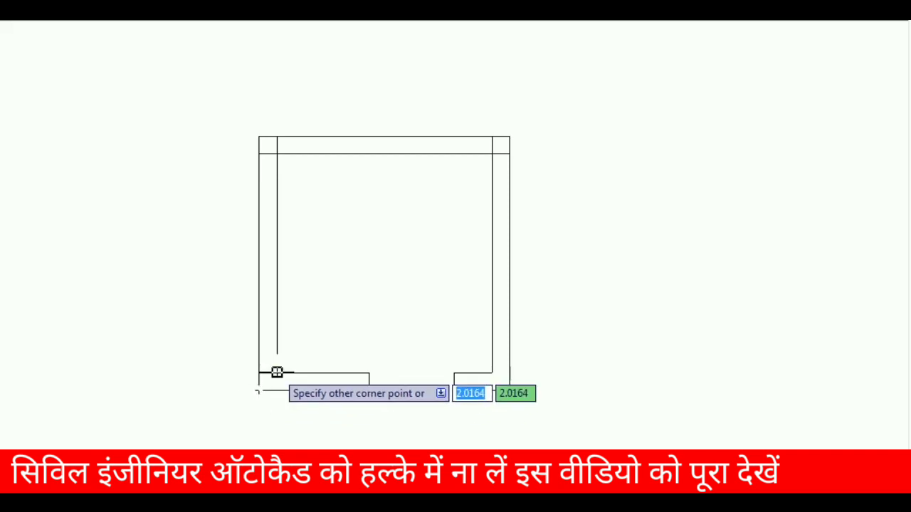
pyautogui.click(277, 372)
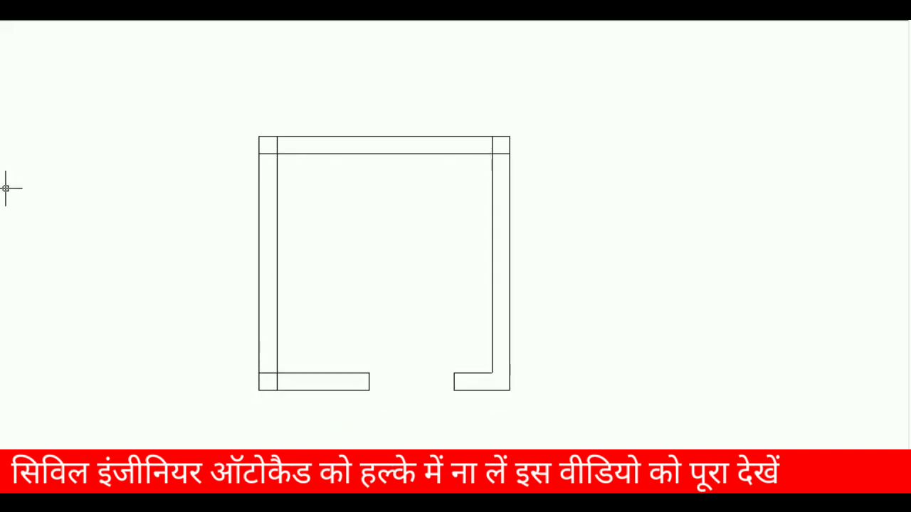
pyautogui.press('space')
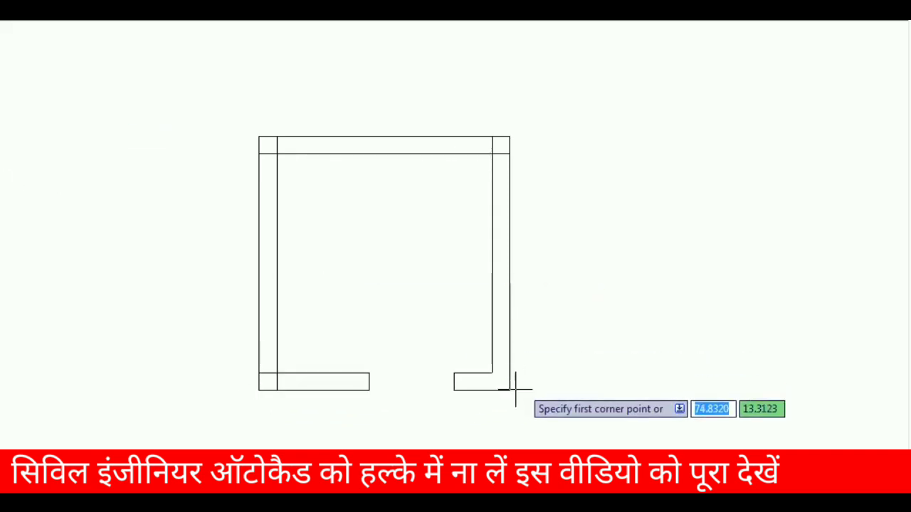
pyautogui.click(509, 390)
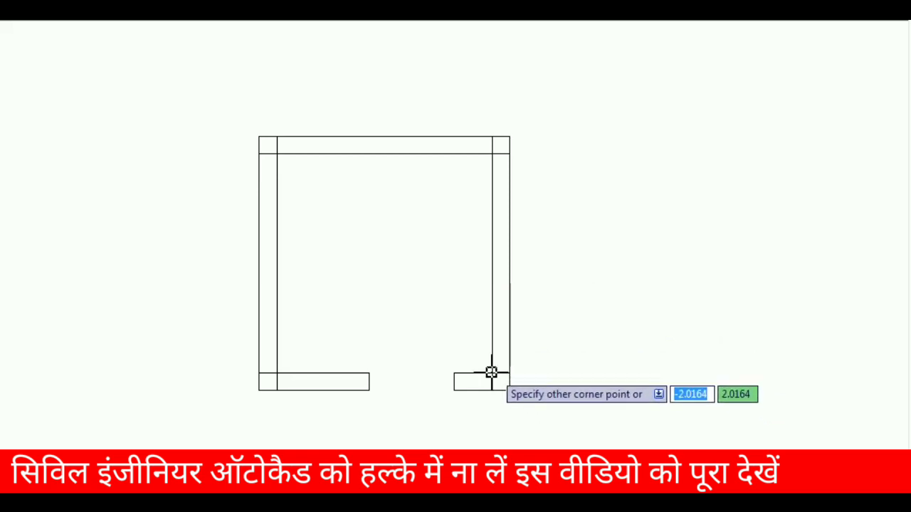
pyautogui.click(491, 372)
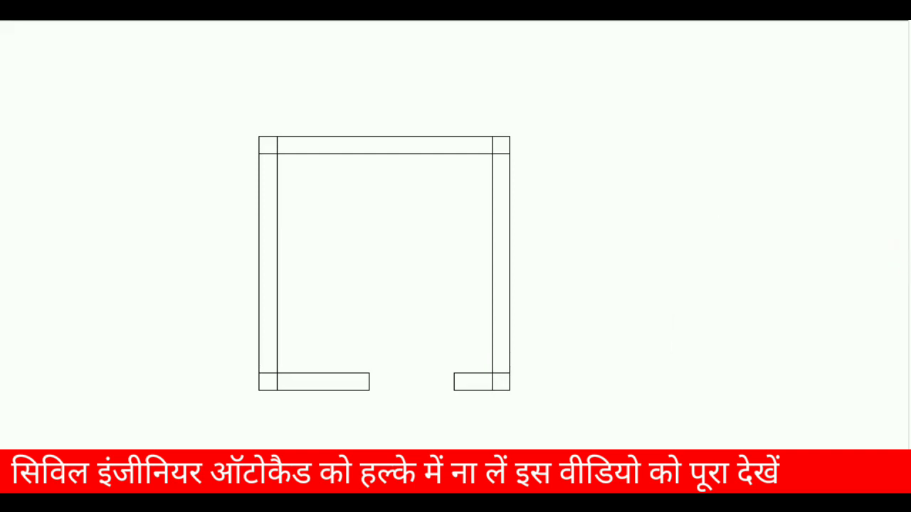
# In isometric view, press-pull the right and back corner squares up into columns.
pyautogui.press('Return')
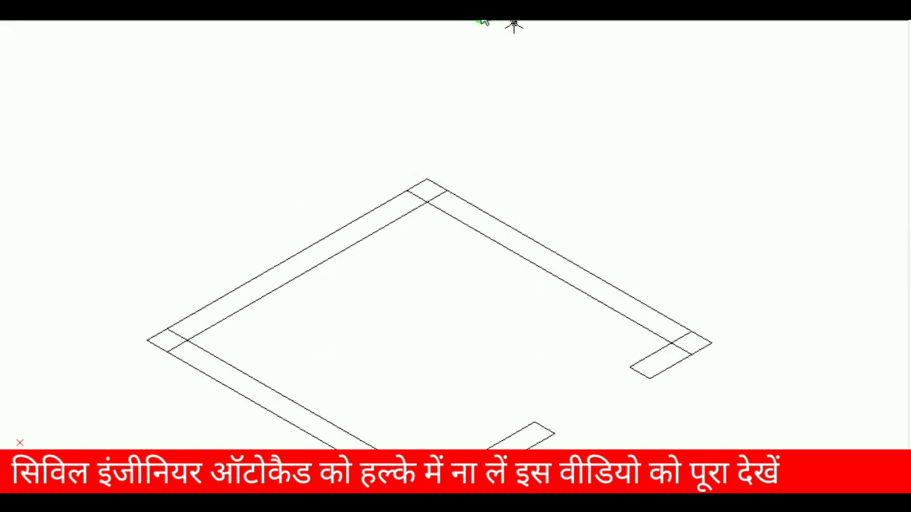
pyautogui.moveTo(494, 183); pyautogui.dragTo(470, 146, button='middle')
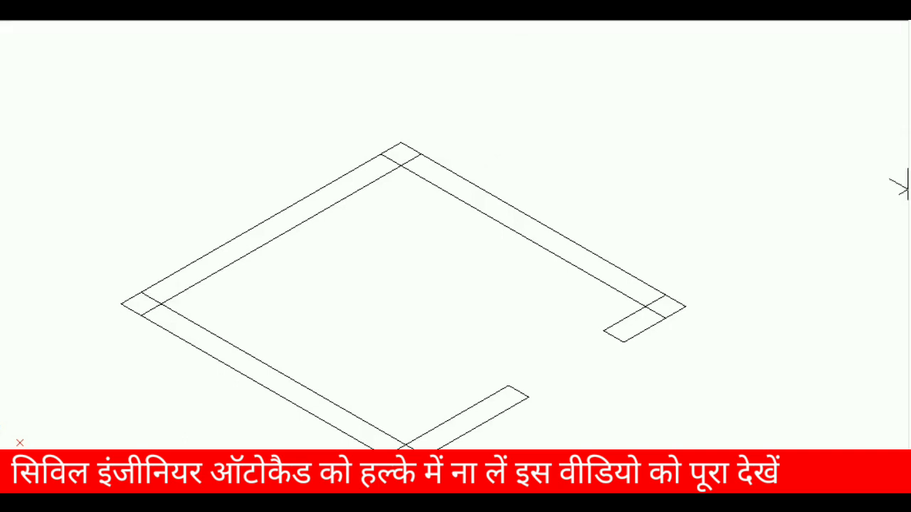
pyautogui.click(667, 305)
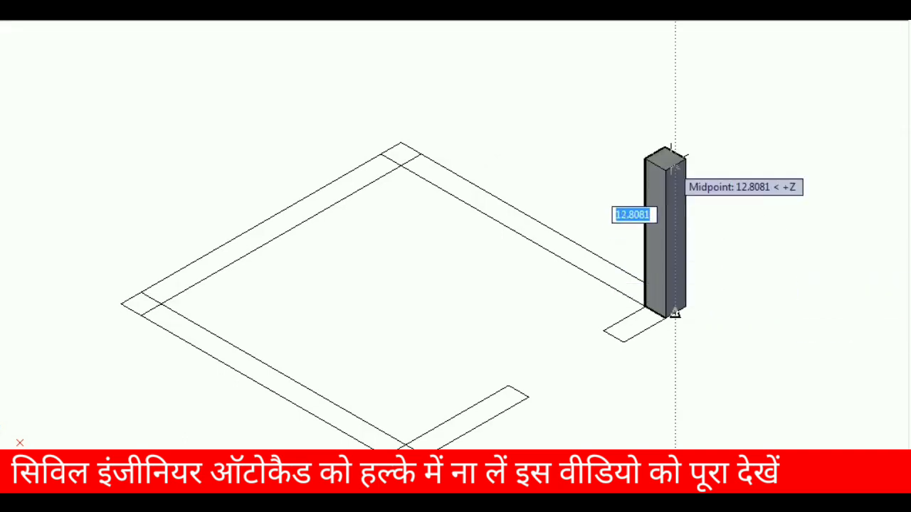
pyautogui.click(672, 89)
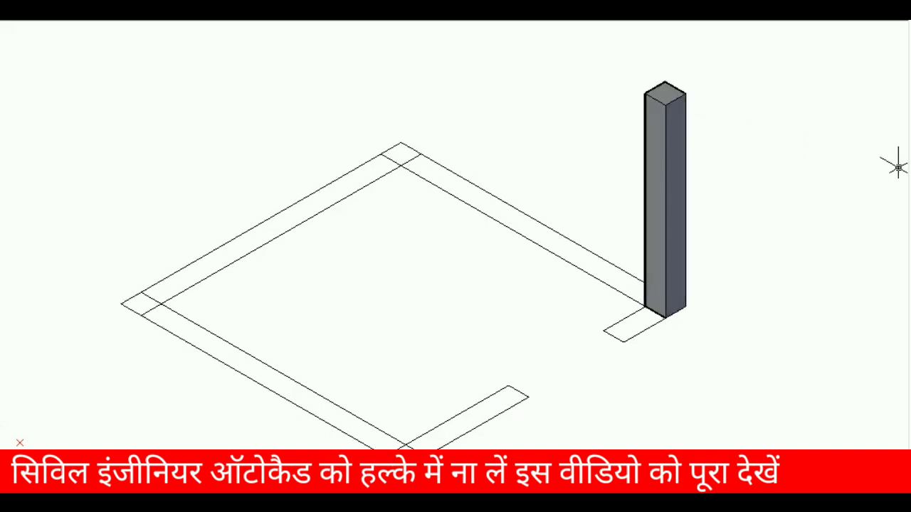
pyautogui.press('Return')
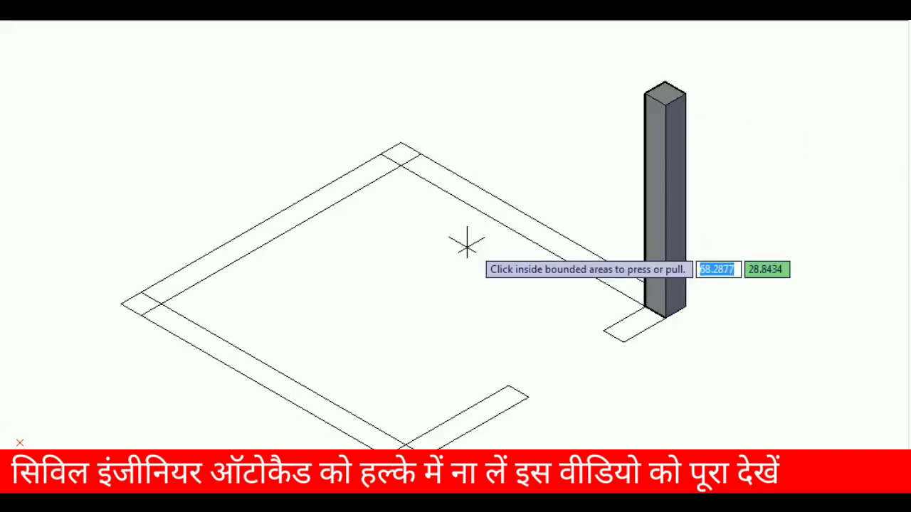
pyautogui.click(402, 153)
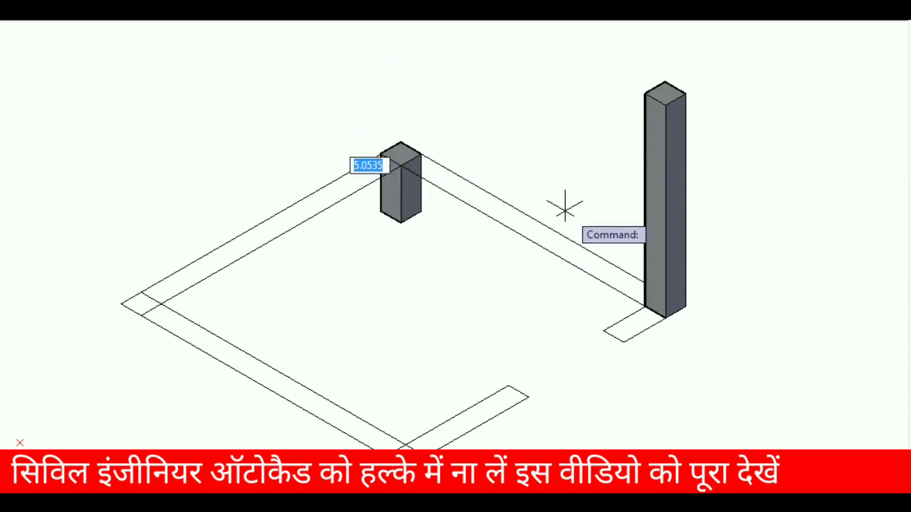
pyautogui.click(498, 30)
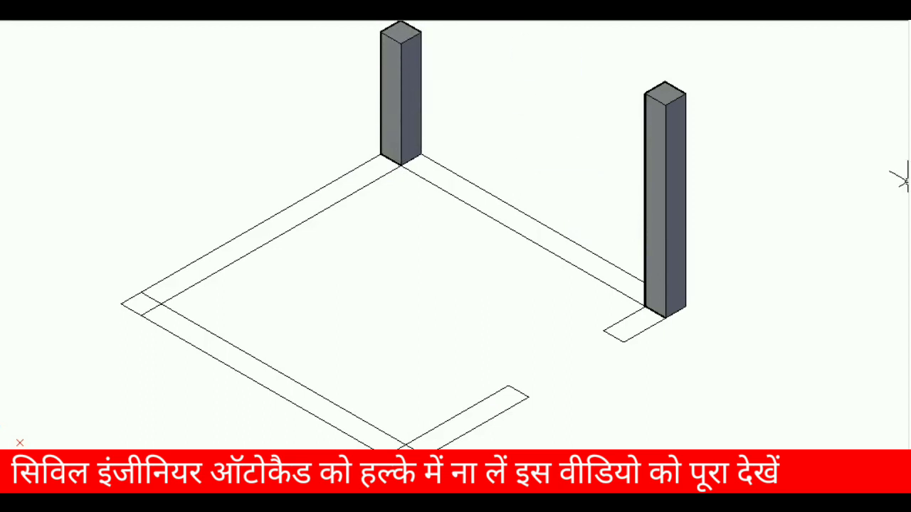
# Press-pull the front and left corner squares up into tall columns.
pyautogui.press('Return')
pyautogui.click(404, 445)
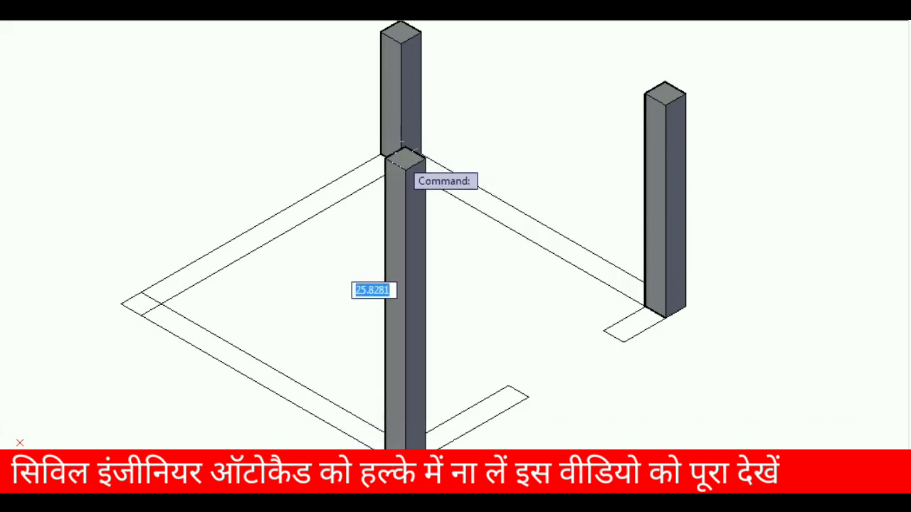
pyautogui.click(418, 151)
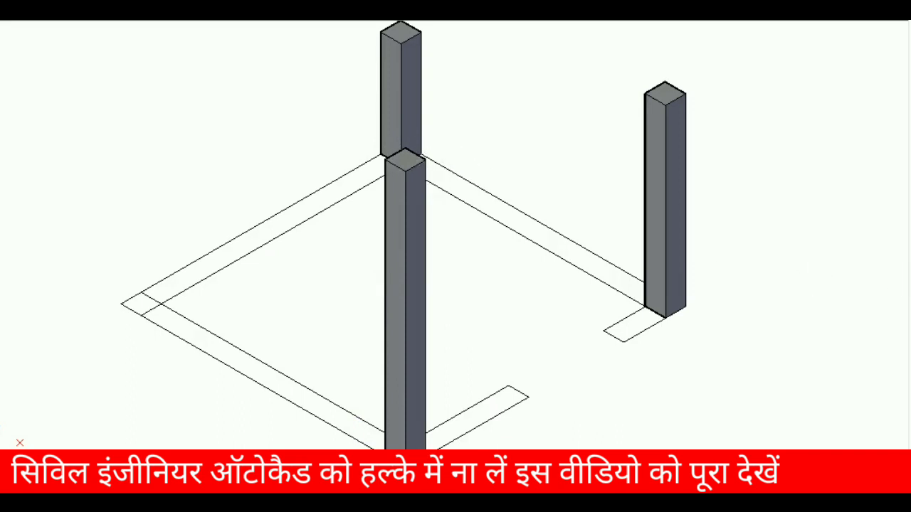
pyautogui.click(144, 303)
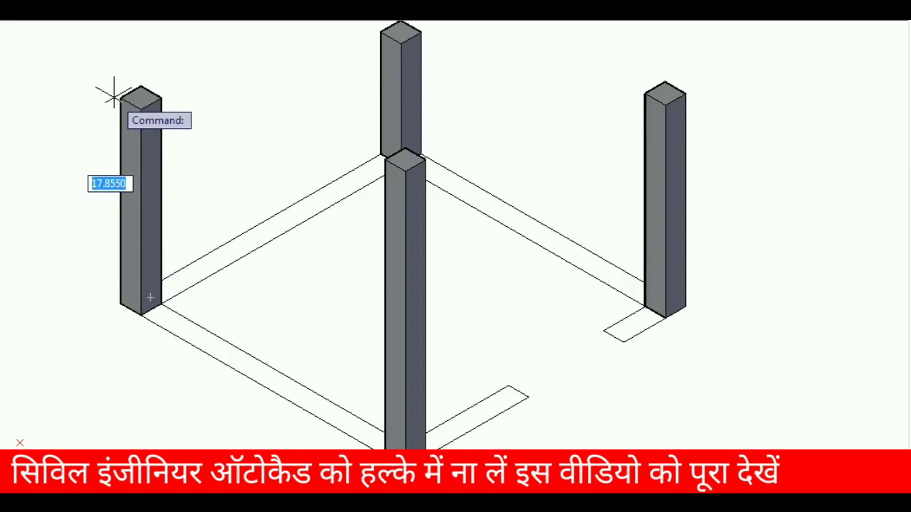
pyautogui.click(114, 96)
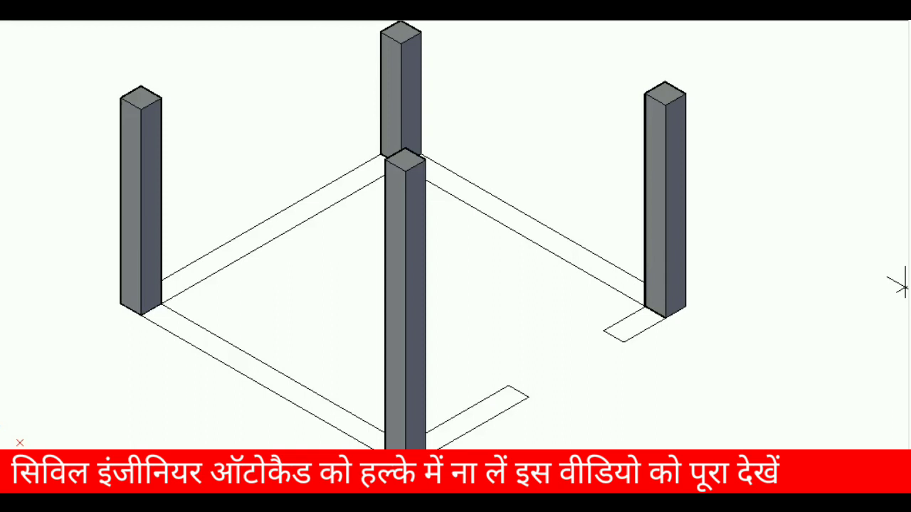
# Press-pull the front wall strip and the short wall end beside the right column upward.
pyautogui.moveTo(748, 319)
pyautogui.keyDown('shift'); pyautogui.mouseDown(button='middle')
pyautogui.moveTo(669, 267)
pyautogui.moveTo(773, 346)
pyautogui.mouseUp(button='middle'); pyautogui.keyUp('shift')
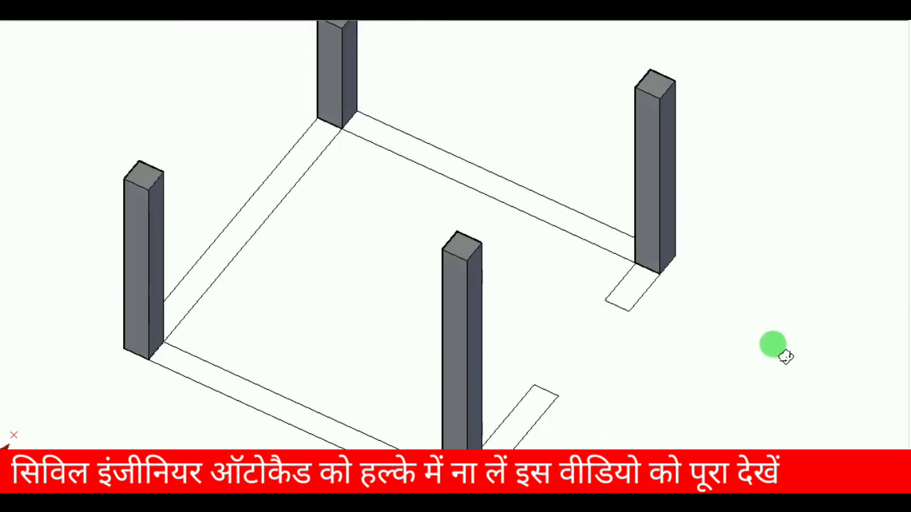
pyautogui.moveTo(459, 324)
pyautogui.keyDown('shift'); pyautogui.mouseDown(button='middle')
pyautogui.moveTo(618, 276)
pyautogui.moveTo(631, 317)
pyautogui.moveTo(531, 331)
pyautogui.moveTo(419, 250)
pyautogui.moveTo(444, 258)
pyautogui.moveTo(451, 295)
pyautogui.moveTo(462, 296)
pyautogui.mouseUp(button='middle'); pyautogui.keyUp('shift')
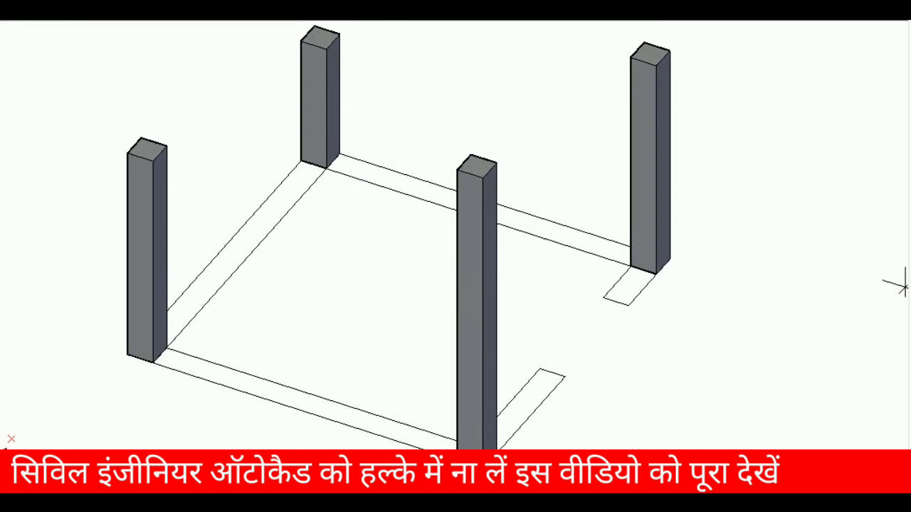
pyautogui.click(398, 420)
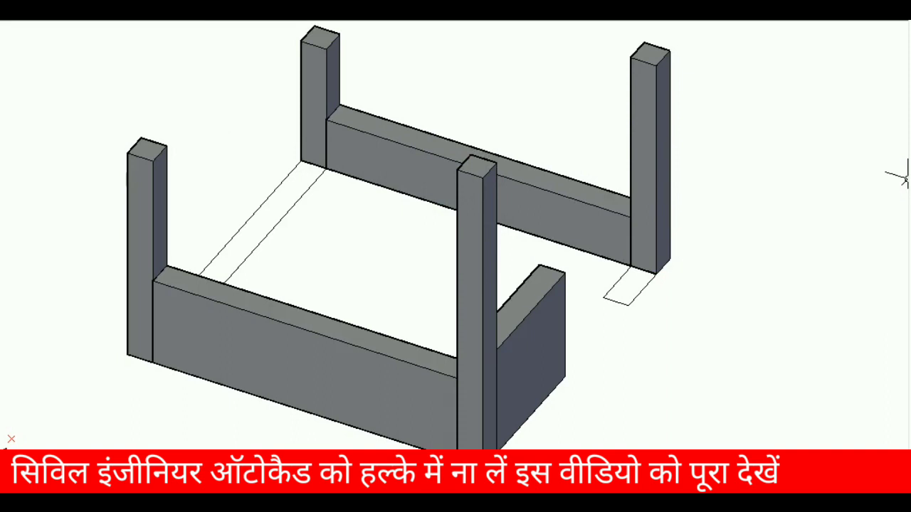
pyautogui.click(615, 288)
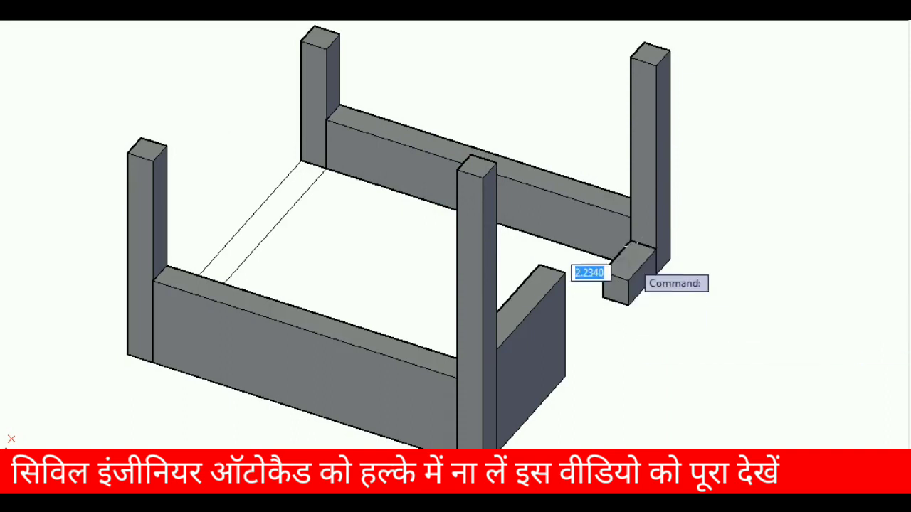
pyautogui.click(617, 231)
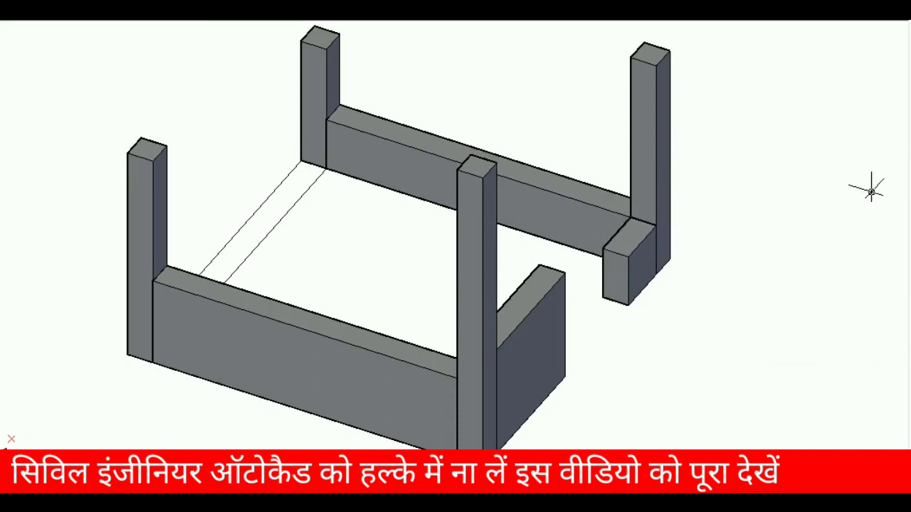
# Pull the left wall strip up between its corner columns.
pyautogui.press('Return')
pyautogui.click(264, 218)
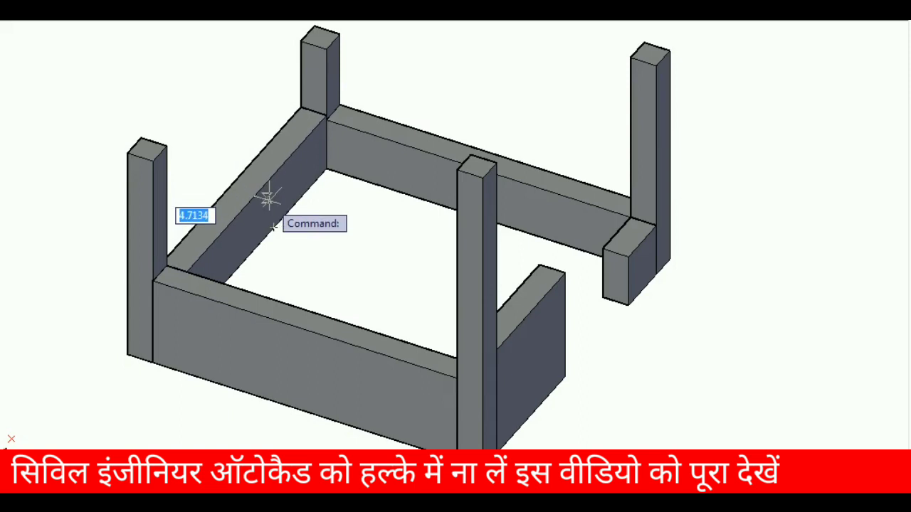
pyautogui.click(264, 200)
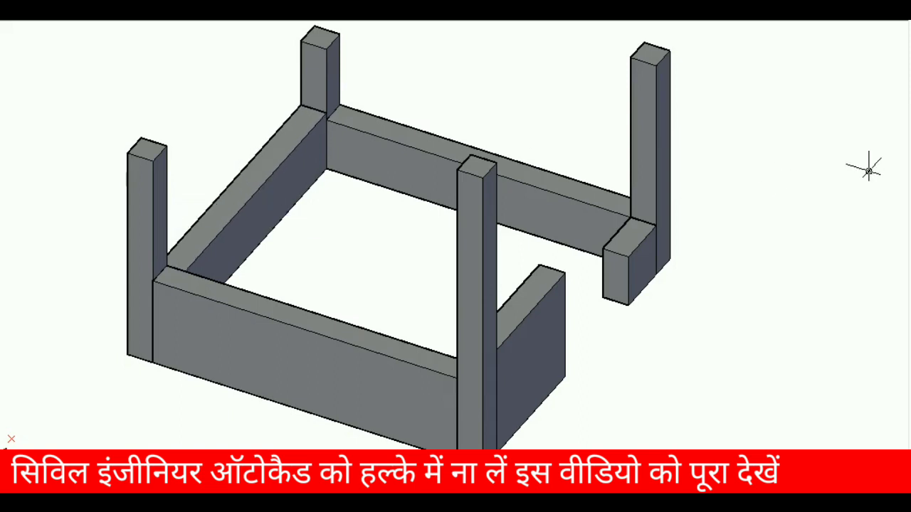
pyautogui.moveTo(695, 238)
pyautogui.keyDown('shift'); pyautogui.mouseDown(button='middle')
pyautogui.moveTo(586, 221)
pyautogui.moveTo(567, 264)
pyautogui.mouseUp(button='middle'); pyautogui.keyUp('shift')
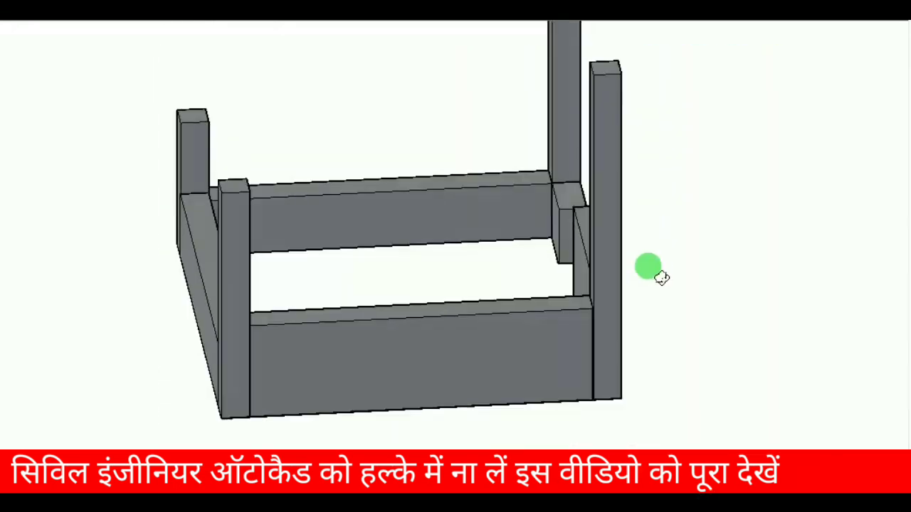
# Orbit the room model to a top isometric view.
pyautogui.moveTo(655, 270)
pyautogui.keyDown('shift'); pyautogui.mouseDown(button='middle')
pyautogui.moveTo(535, 337)
pyautogui.moveTo(447, 328)
pyautogui.moveTo(429, 309)
pyautogui.moveTo(443, 266)
pyautogui.moveTo(469, 273)
pyautogui.moveTo(482, 296)
pyautogui.mouseUp(button='middle'); pyautogui.keyUp('shift')
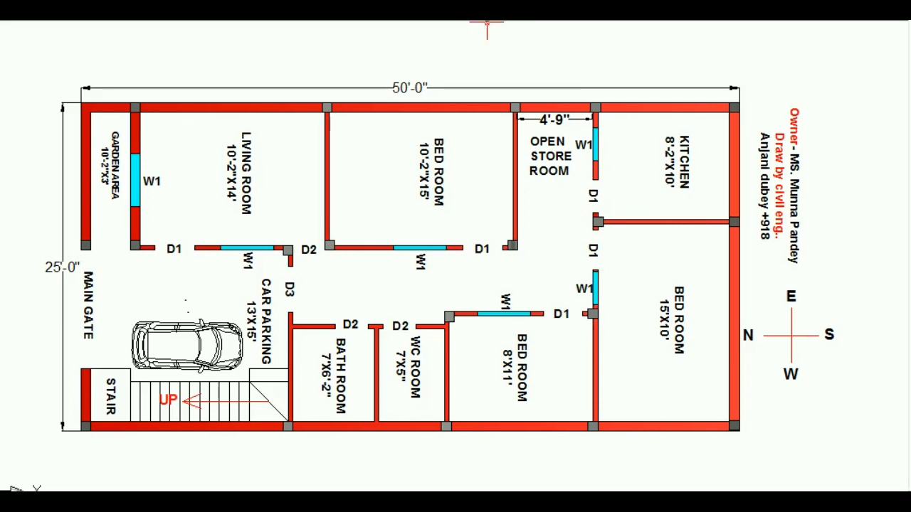
# Pan and zoom the house floor plan to frame the upper BED ROOM area.
pyautogui.moveTo(472, 179); pyautogui.dragTo(512, 187, button='middle')
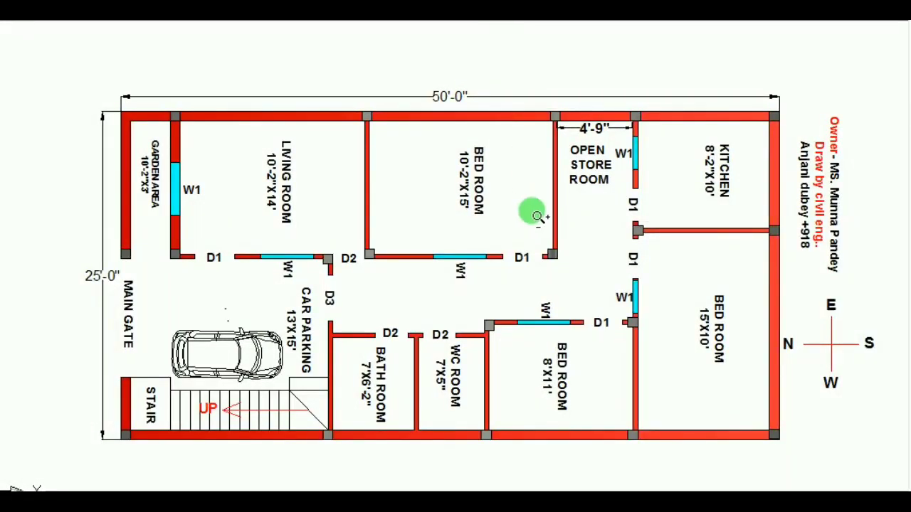
pyautogui.moveTo(528, 207); pyautogui.dragTo(518, 179)
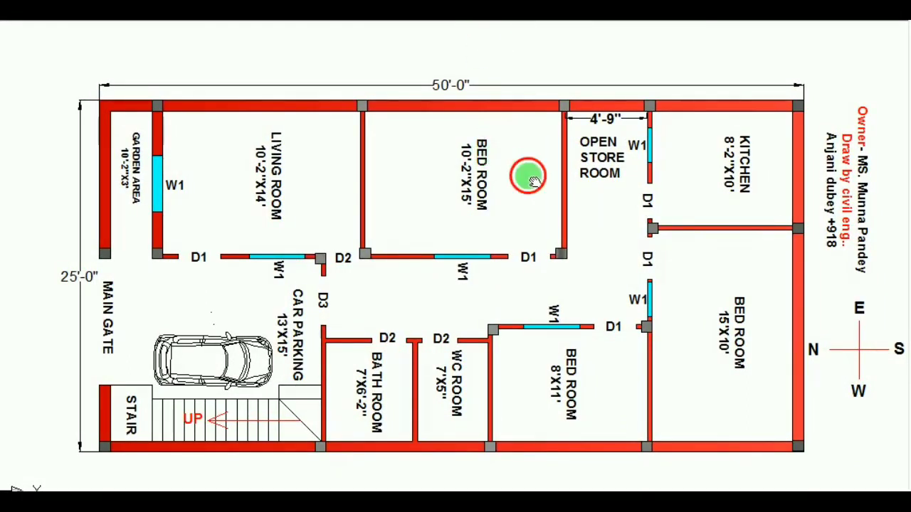
pyautogui.moveTo(533, 180); pyautogui.dragTo(514, 180)
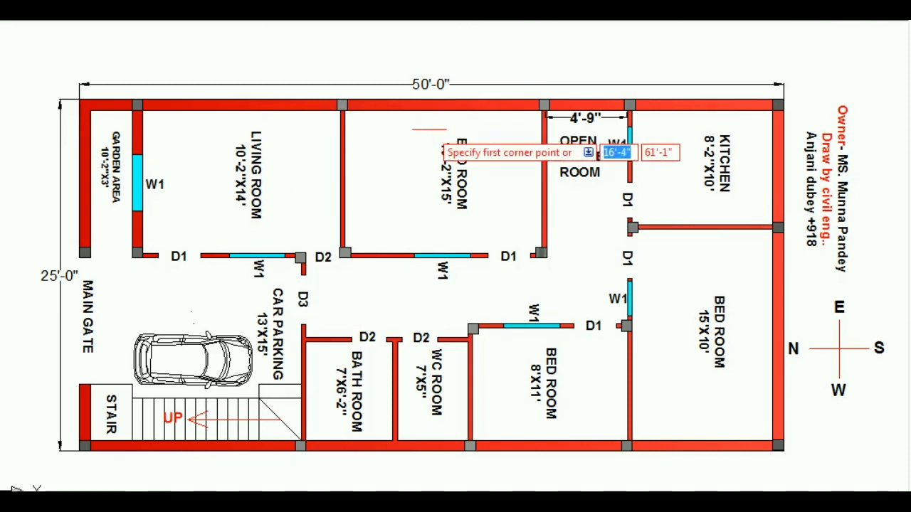
# Box the three BED ROOM labels, including 8'X11' and 15'X10', with rectangles.
pyautogui.click(429, 130)
pyautogui.click(477, 221)
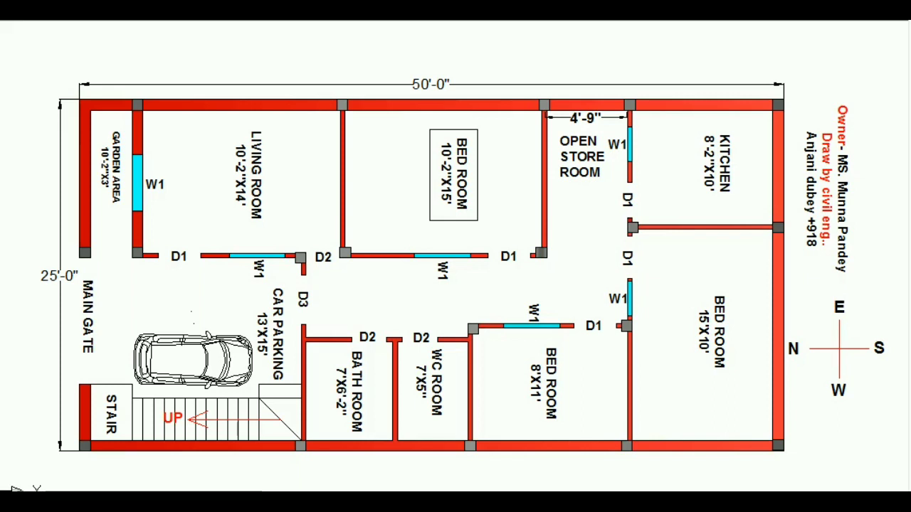
pyautogui.press('Return')
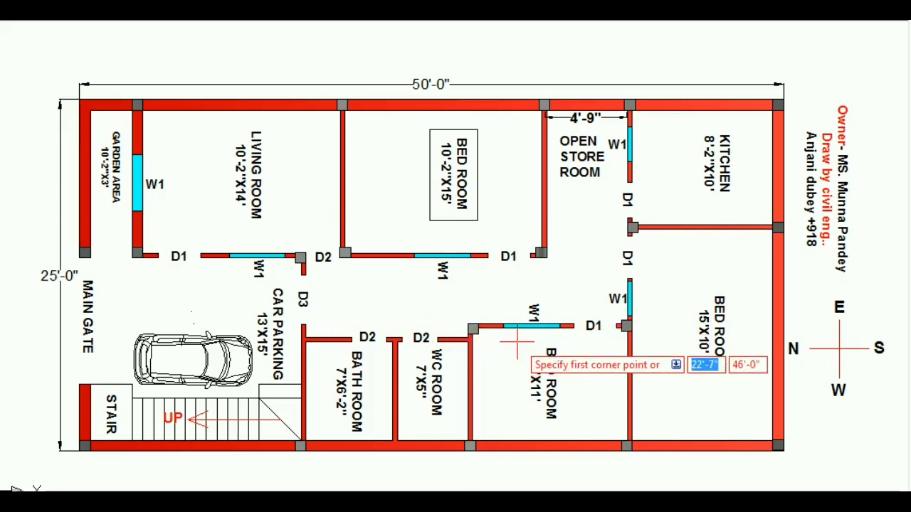
pyautogui.click(518, 341)
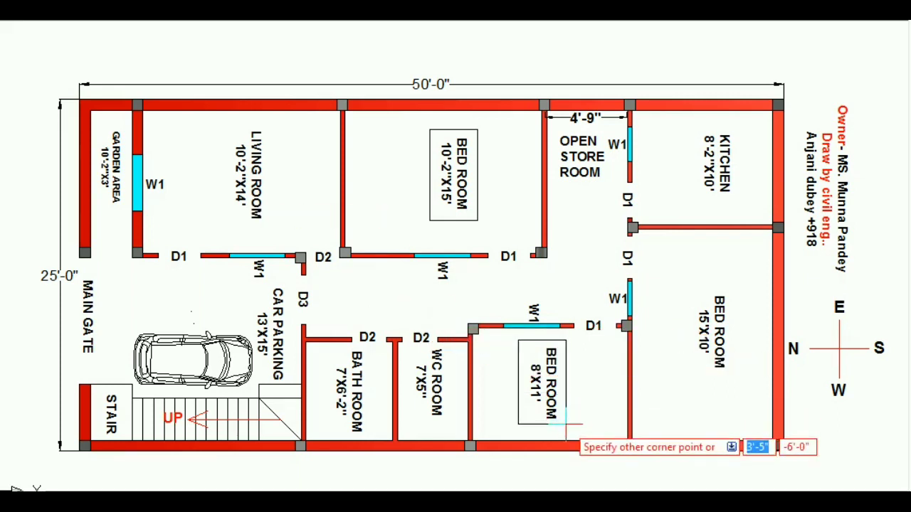
pyautogui.click(566, 429)
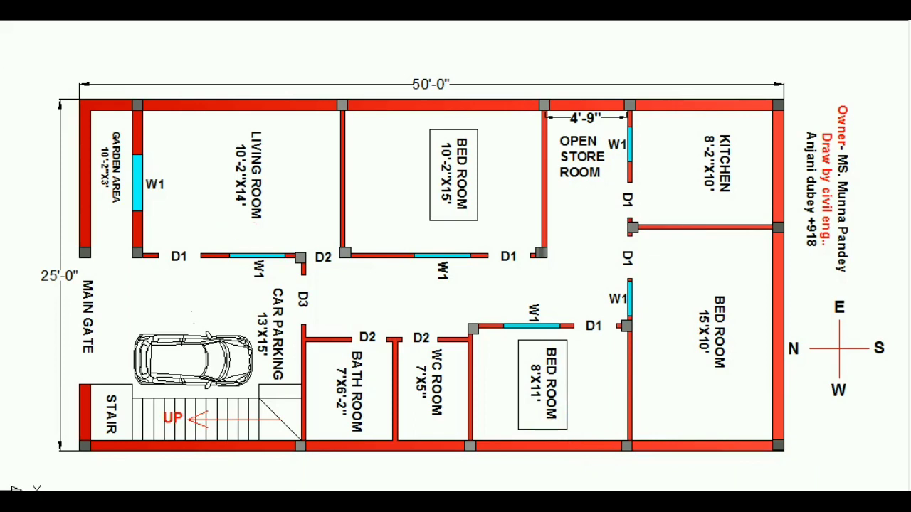
pyautogui.press('Return')
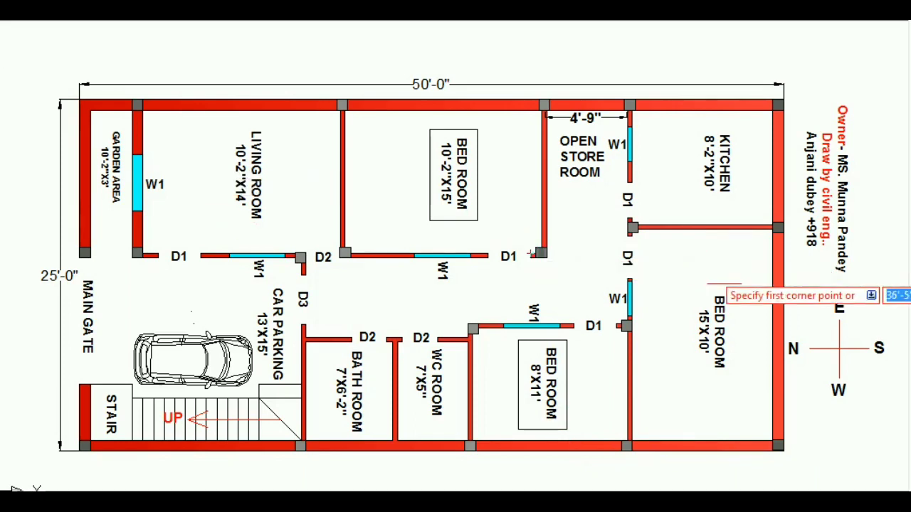
pyautogui.click(688, 280)
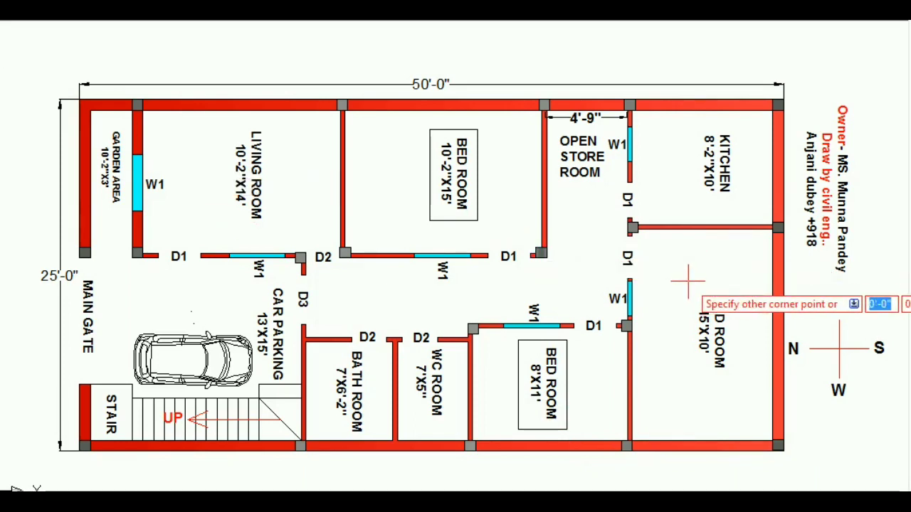
pyautogui.click(740, 381)
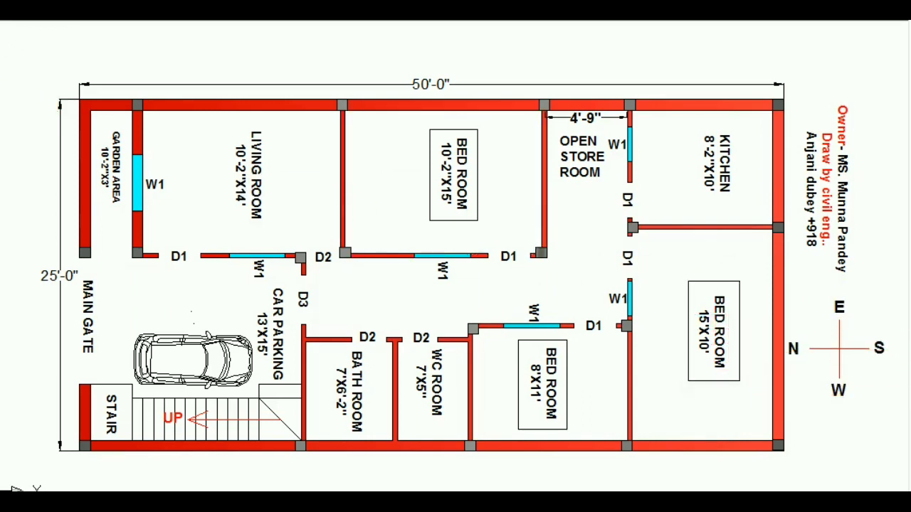
# Draw rectangles around the LIVING ROOM and KITCHEN labels and the owner note.
pyautogui.write('rec')
pyautogui.press('Return')
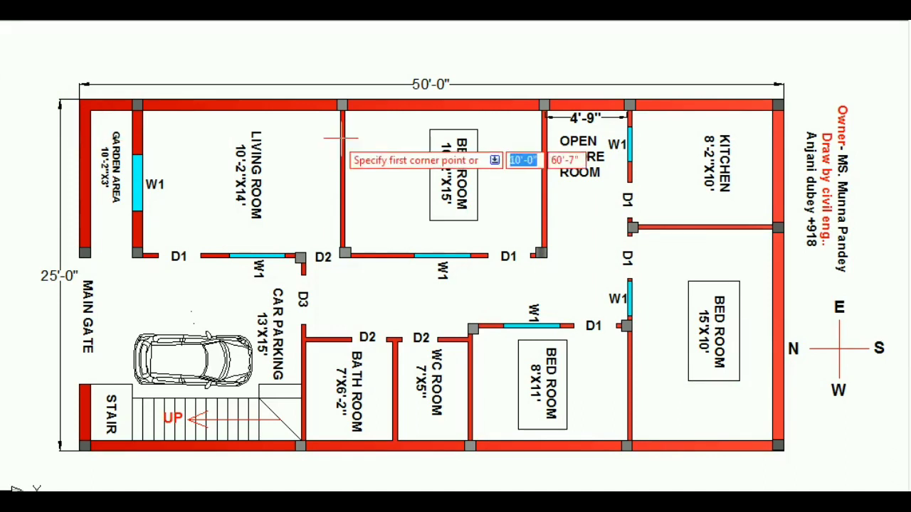
pyautogui.click(222, 123)
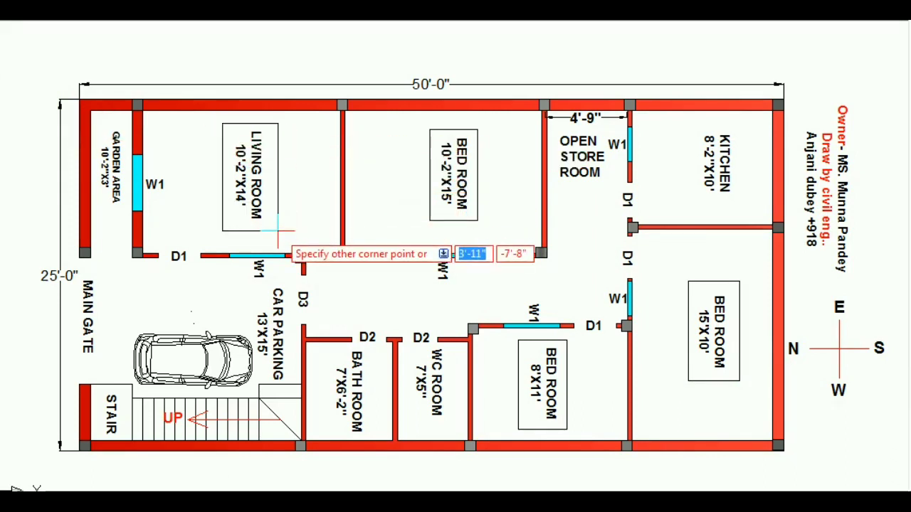
pyautogui.click(279, 229)
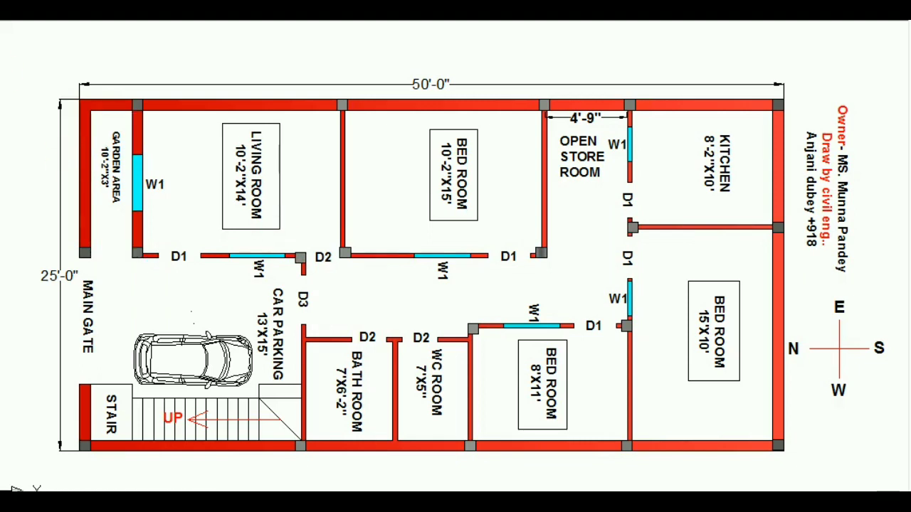
pyautogui.press('Return')
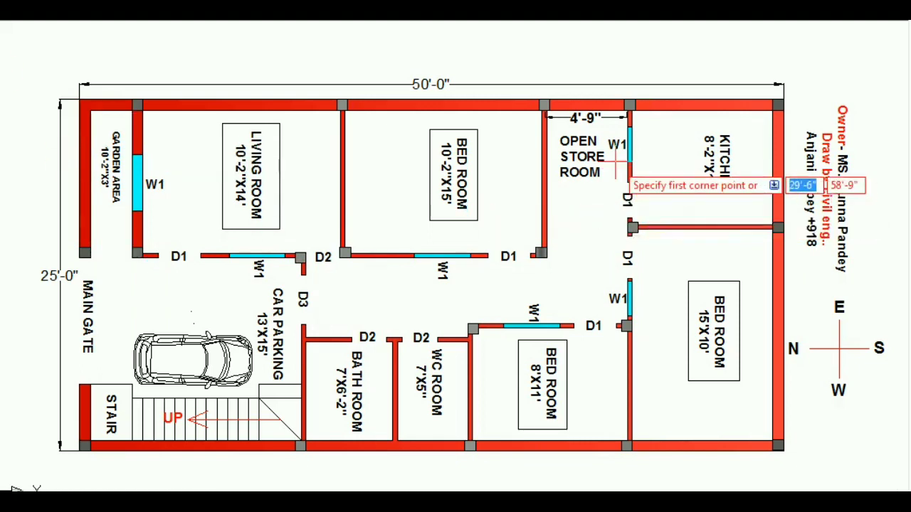
pyautogui.click(691, 125)
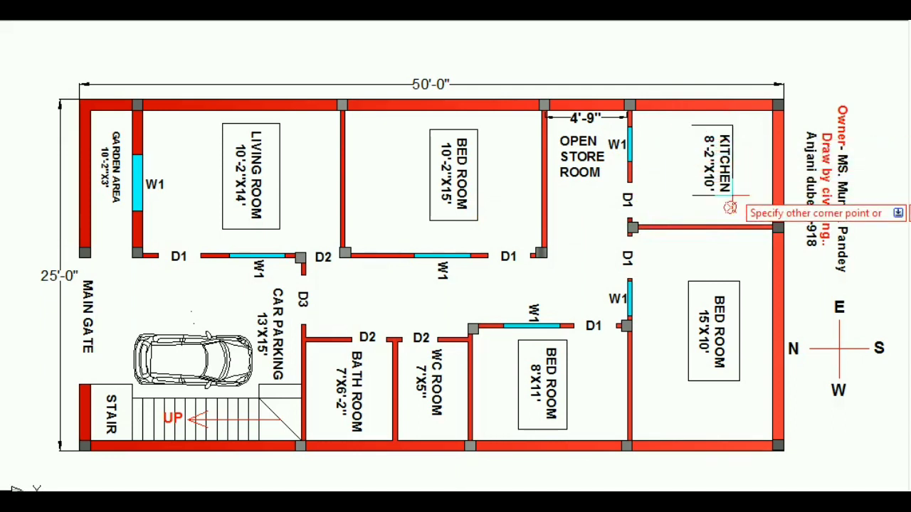
pyautogui.click(739, 208)
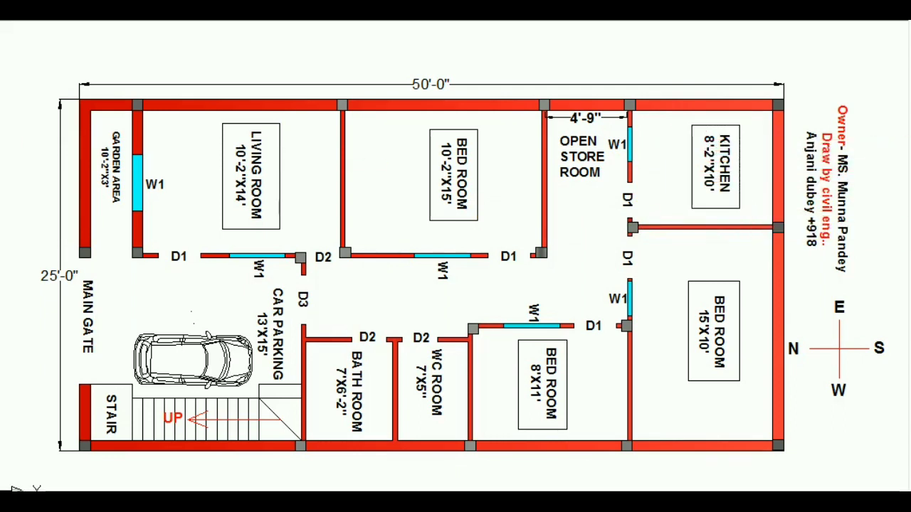
pyautogui.press('Return')
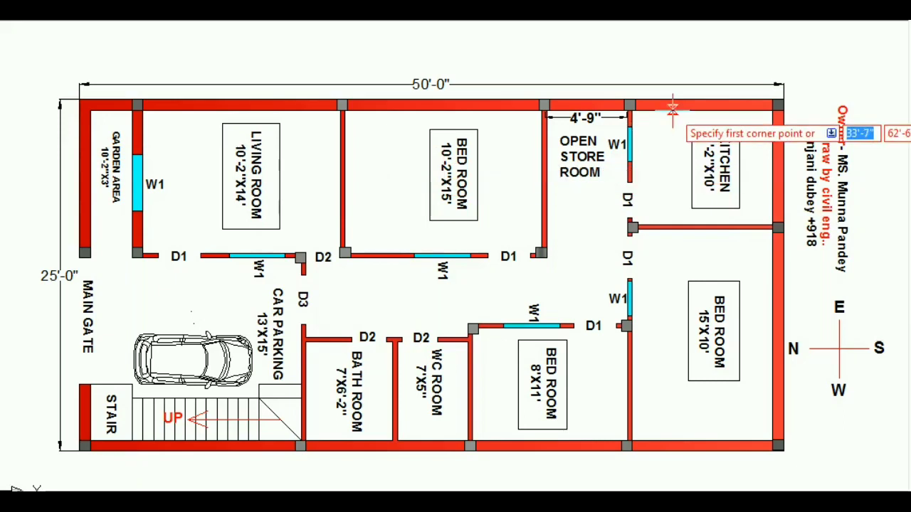
pyautogui.click(798, 81)
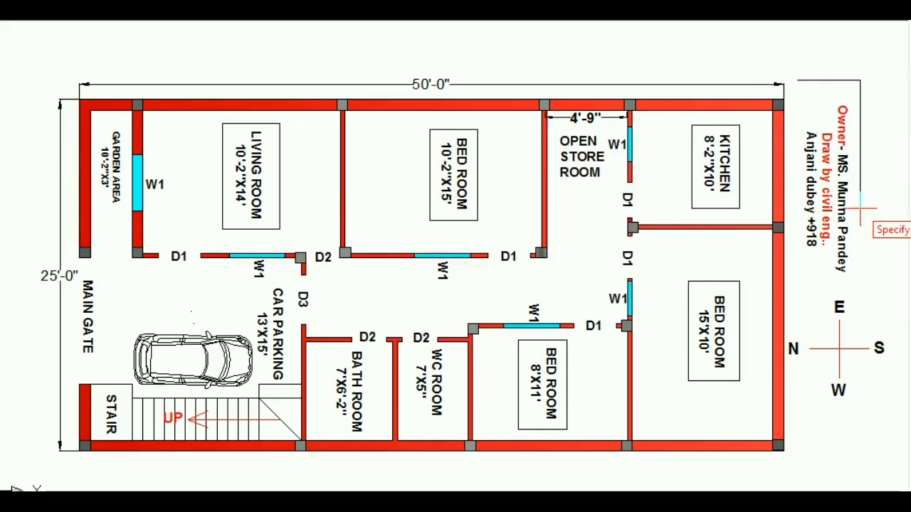
pyautogui.click(866, 283)
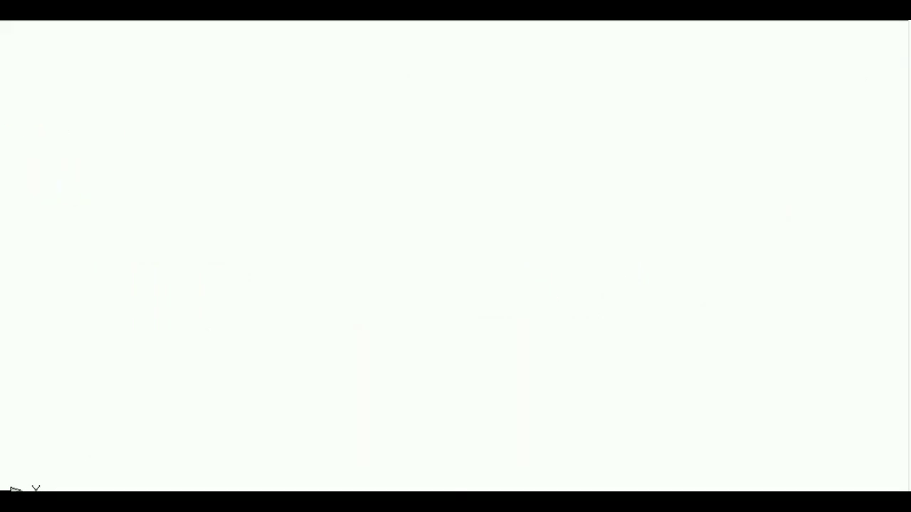
# Draw a square with RECTANGLE on the blank drawing, select it, and start OFFSET.
pyautogui.write('rec')
pyautogui.press('Return')
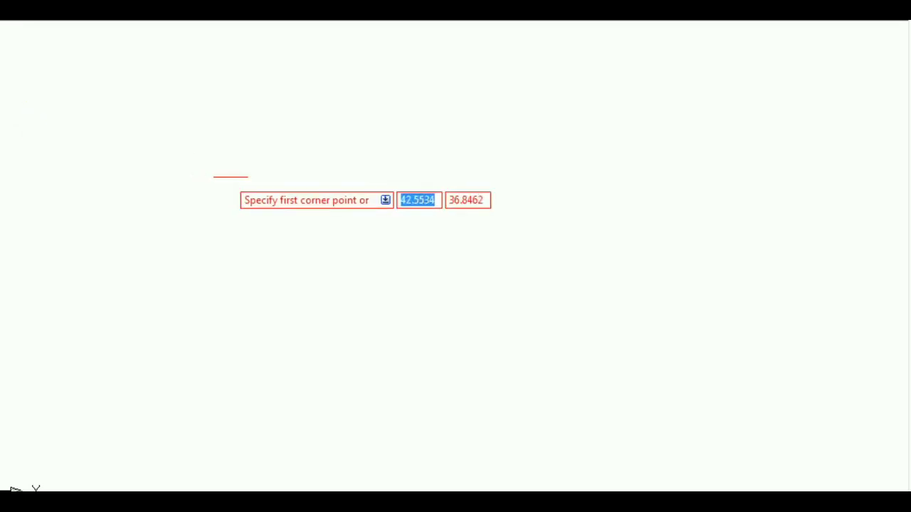
pyautogui.click(326, 238)
pyautogui.click(259, 135)
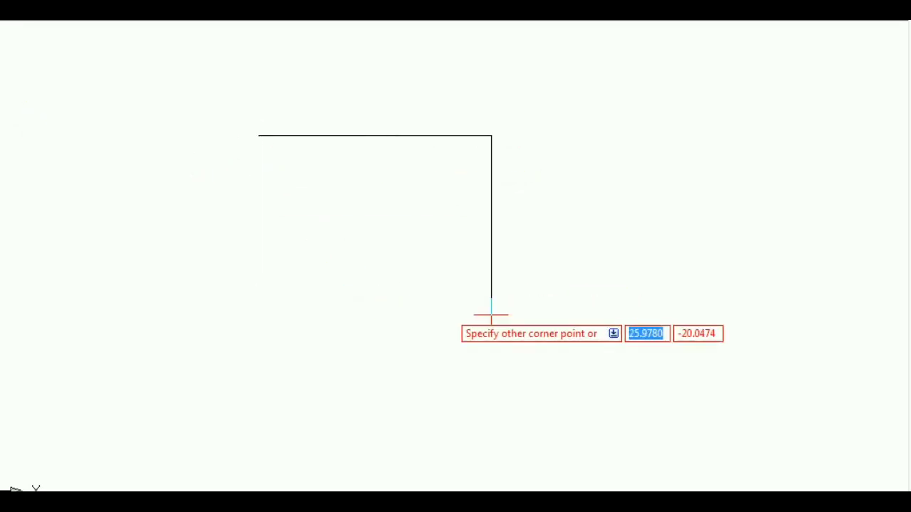
pyautogui.click(510, 390)
pyautogui.click(508, 346)
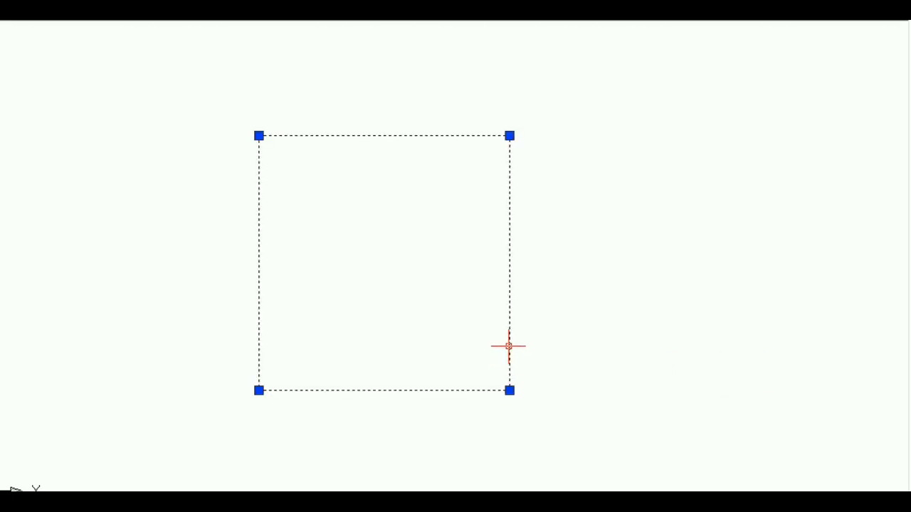
pyautogui.write('o')
pyautogui.press('Return')
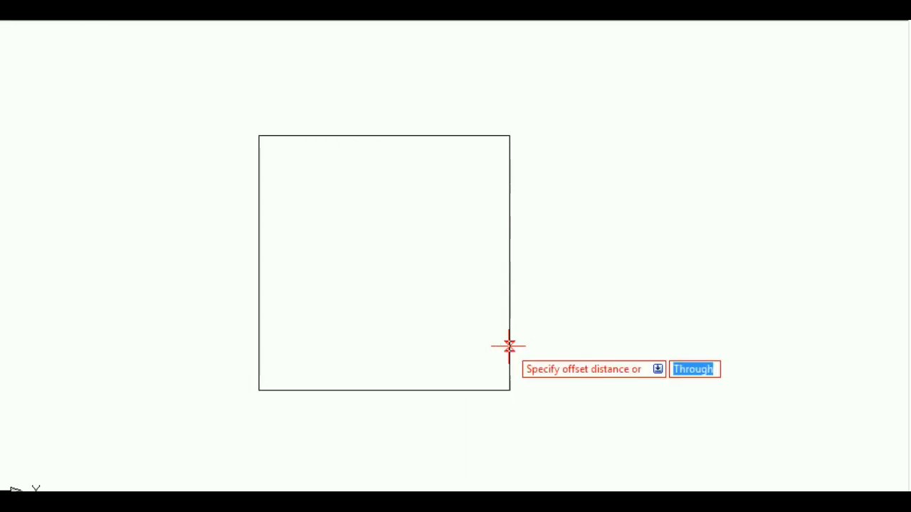